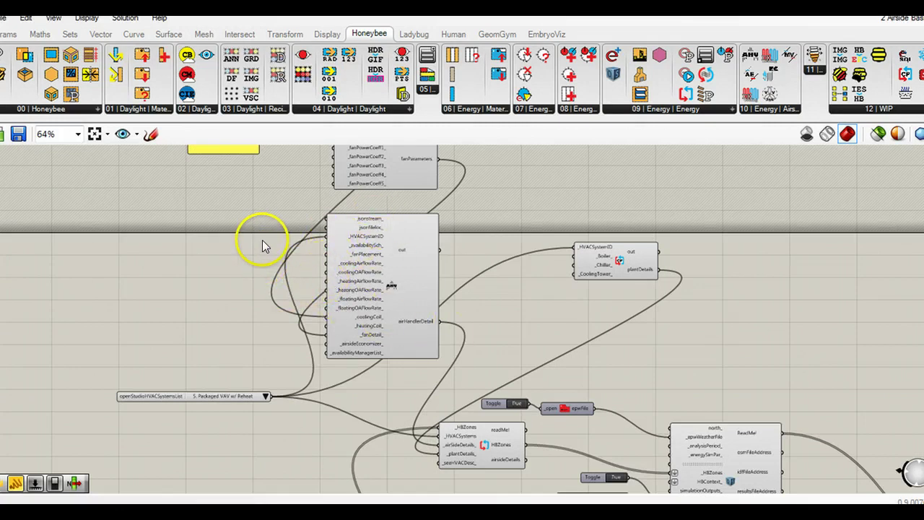
Step: Consult the ASHRAE 90.1-2007 baseline HVAC system tables, and move the openStudioHVACSystemsList selector up beneath the "a first fan" panel
right_click_drag(262, 239, 262, 249)
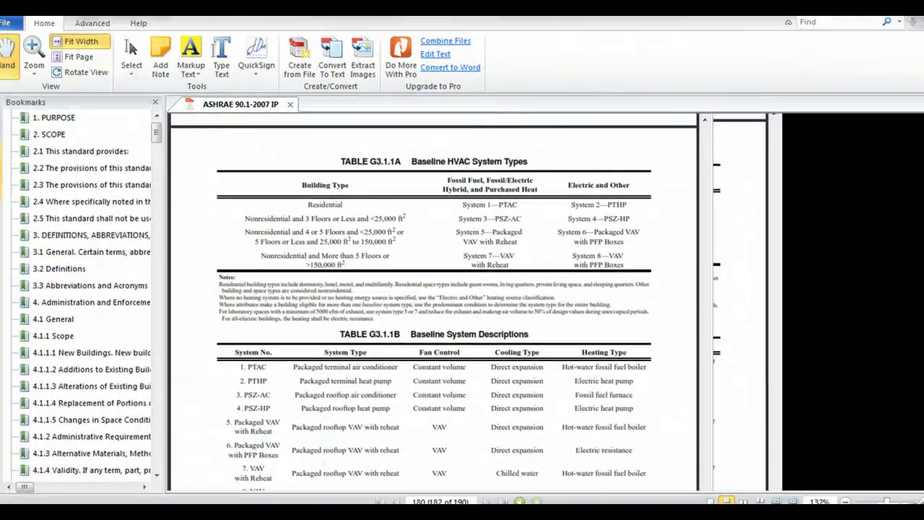
scroll(424, 371, "down", 5)
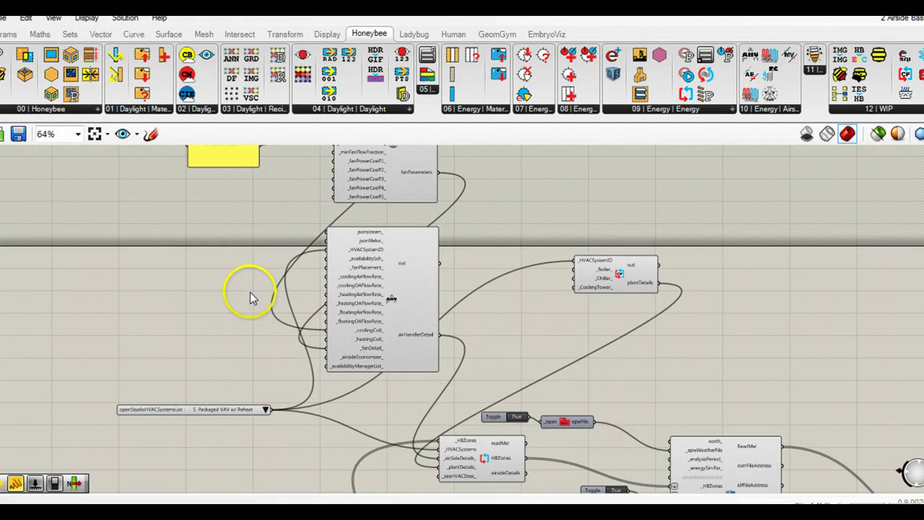
right_click_drag(248, 295, 286, 229)
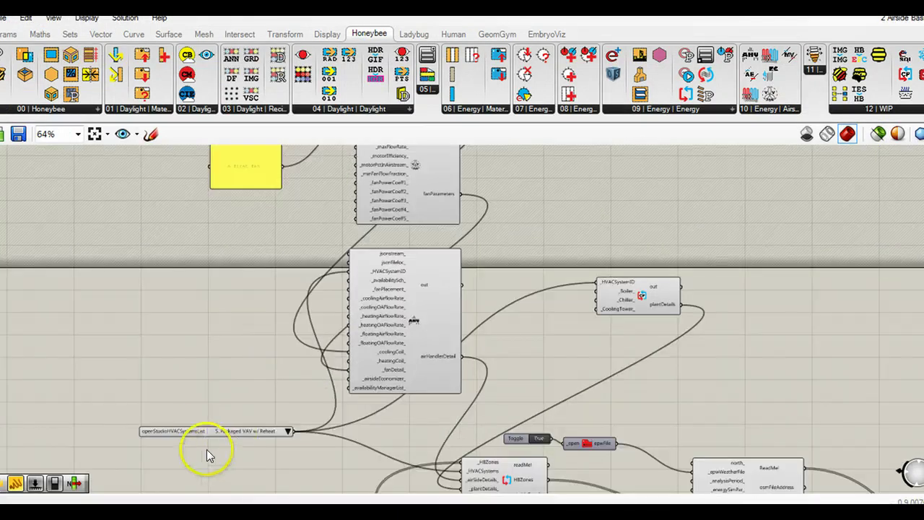
left_click_drag(200, 433, 152, 227)
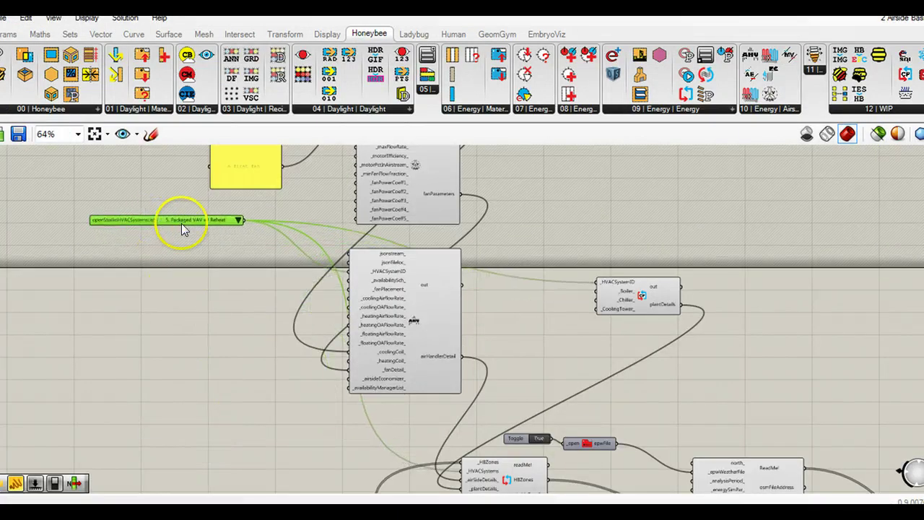
Step: Add a Honeybee_OpenStudio Fan Detail component to the canvas beside the existing fan component
right_click_drag(302, 269, 311, 357)
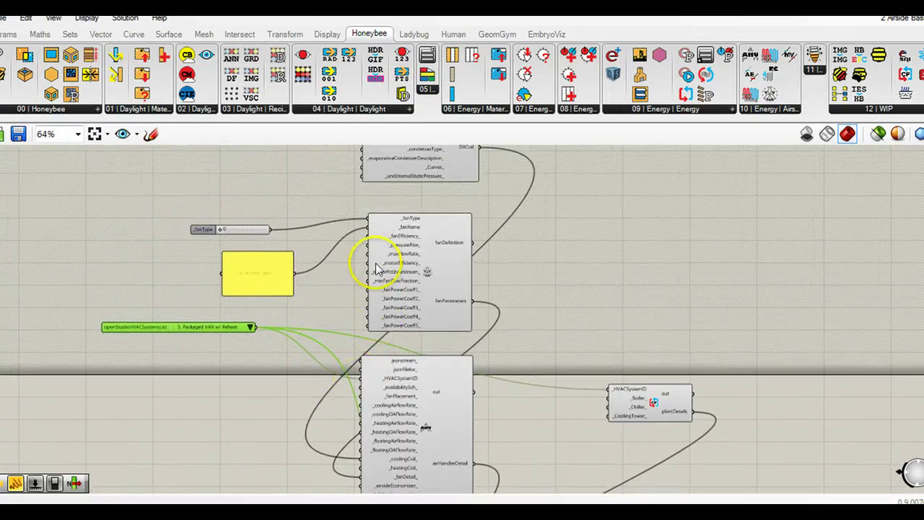
right_click_drag(371, 385, 343, 308)
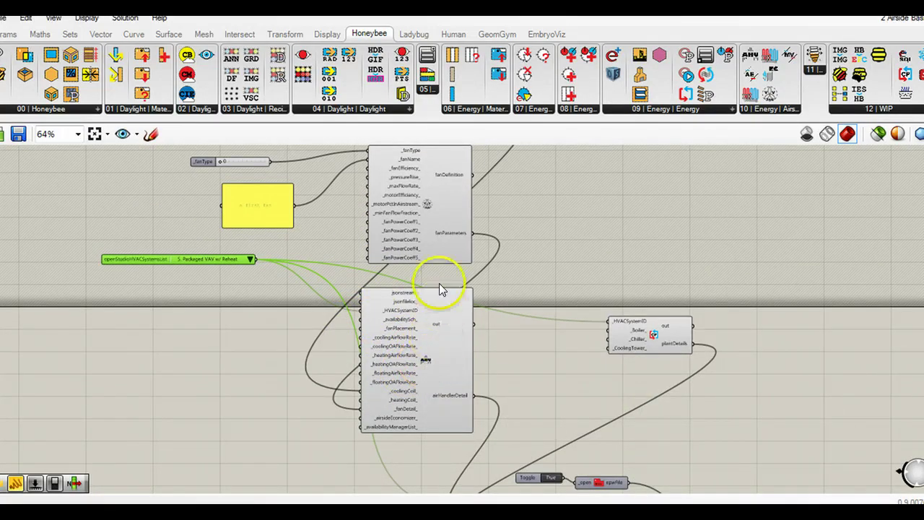
right_click_drag(435, 268, 439, 284)
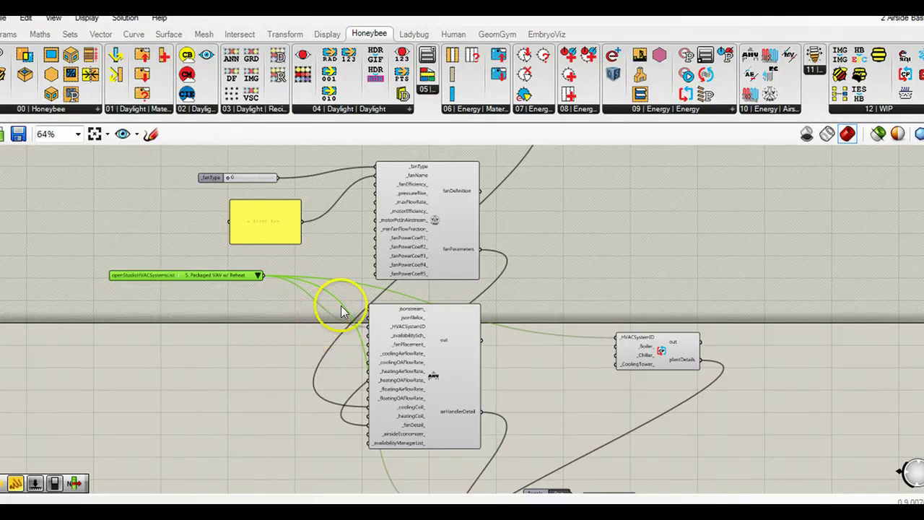
right_click_drag(448, 299, 422, 307)
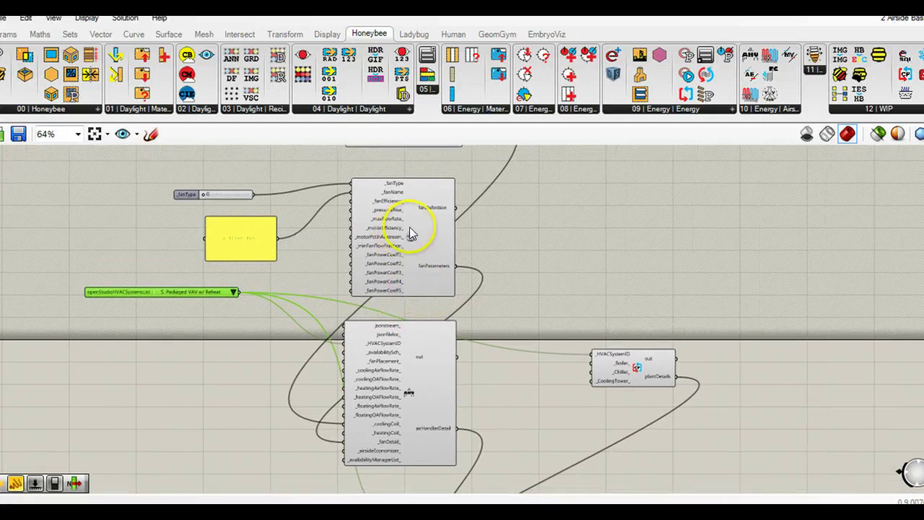
left_click(792, 110)
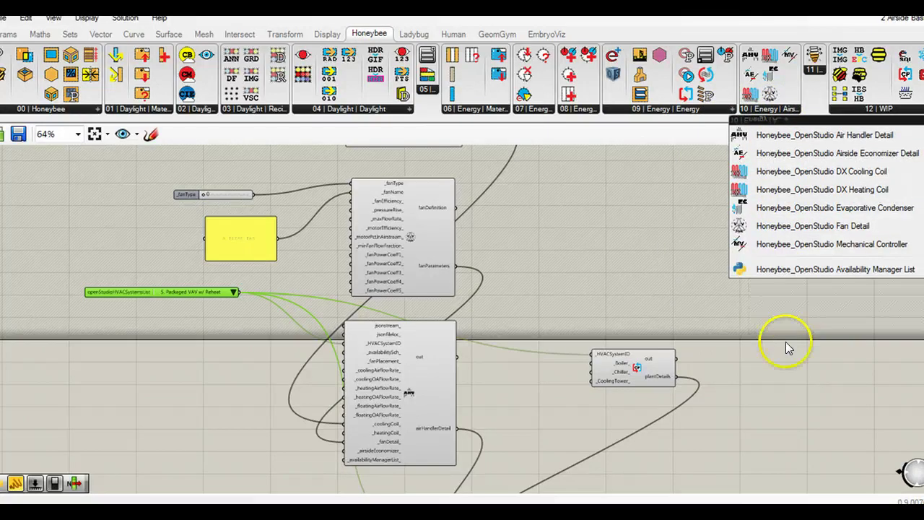
left_click(786, 229)
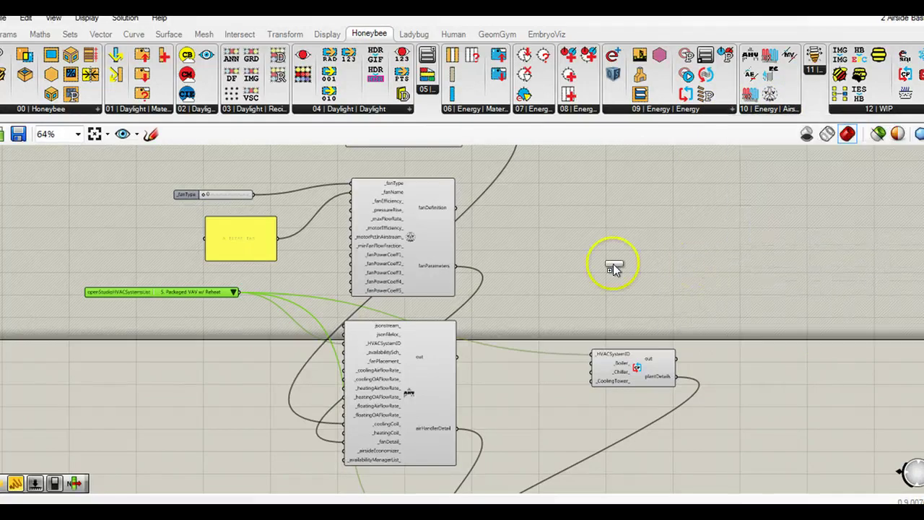
left_click(535, 219)
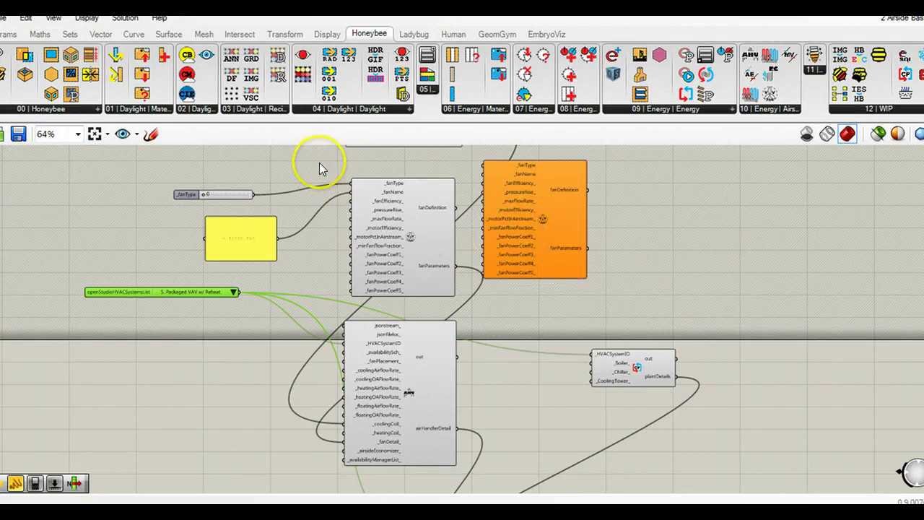
Step: Delete the old fan component and move the new one into its place above the air handler
left_click_drag(320, 160, 469, 308)
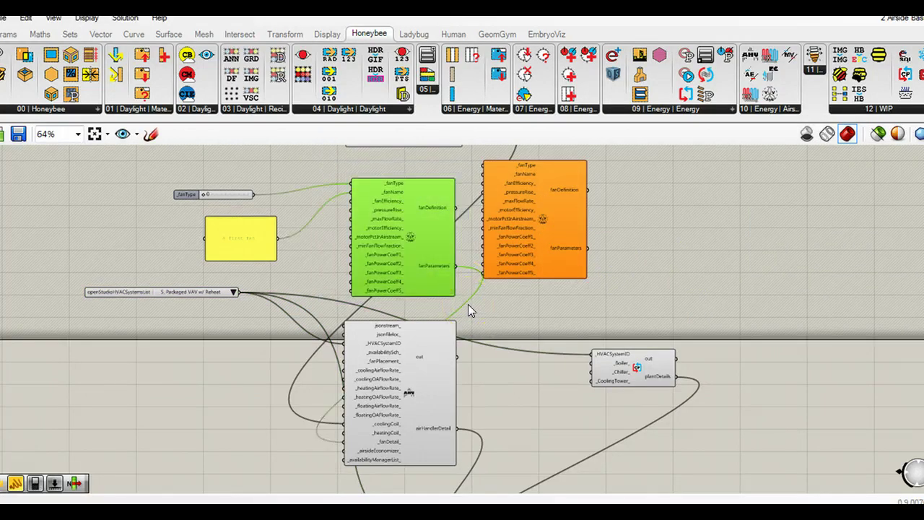
key("Delete")
left_click_drag(536, 222, 402, 245)
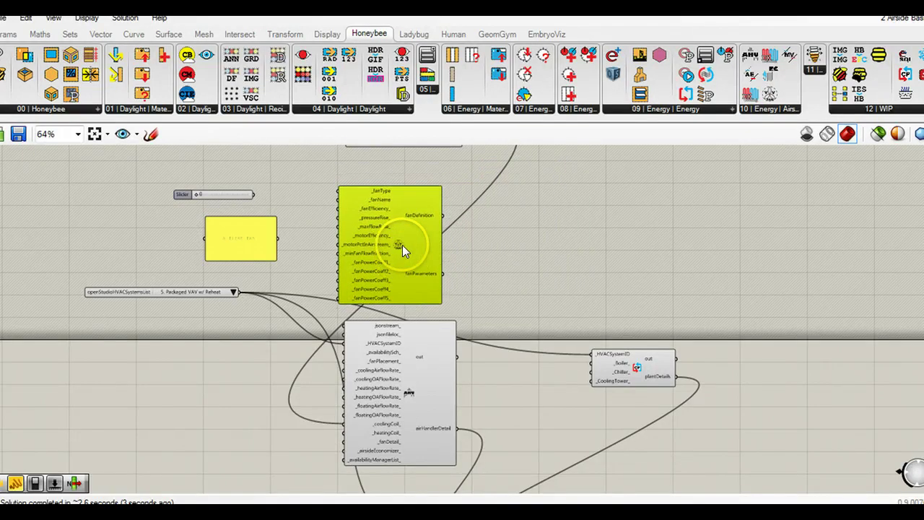
Step: Connect the "a first fan" panel to the new fan's _fanName input and the slider to its _fanType input
scroll(320, 247, "up", 1)
scroll(319, 242, "up", 1)
left_click(585, 221)
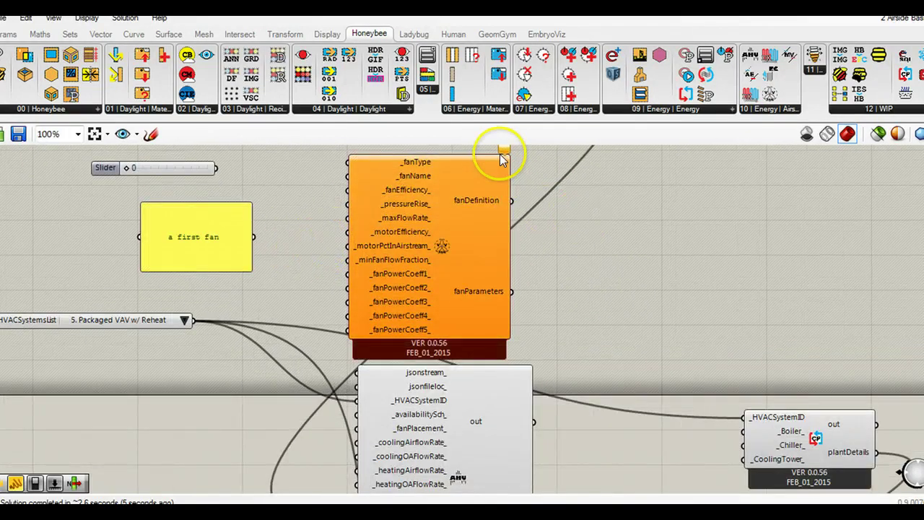
left_click_drag(254, 237, 347, 175)
left_click_drag(215, 168, 348, 161)
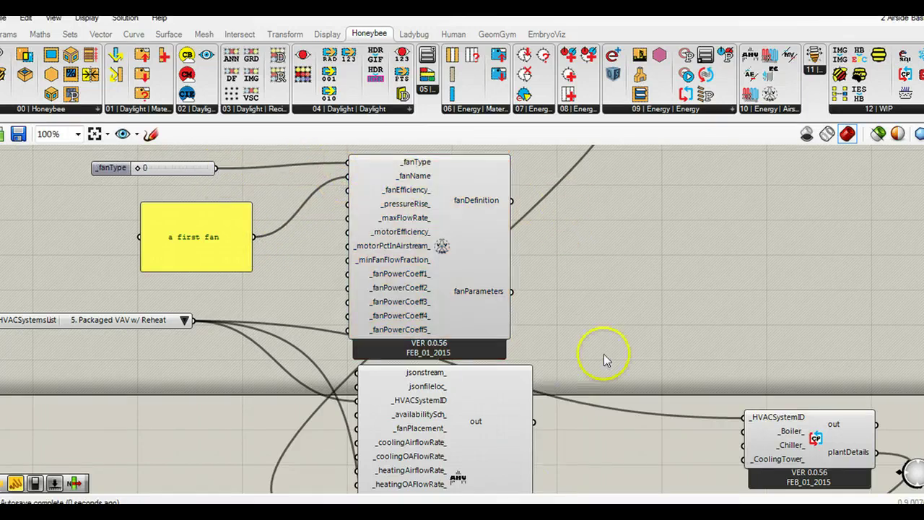
Step: Review the fan component's input descriptions, and connect its fanParameters output to the air handler's _fanDetail input
scroll(606, 310, "down", 2)
mouse_move(625, 310)
right_mouse_down()
mouse_move(629, 252)
mouse_move(634, 293)
right_mouse_up()
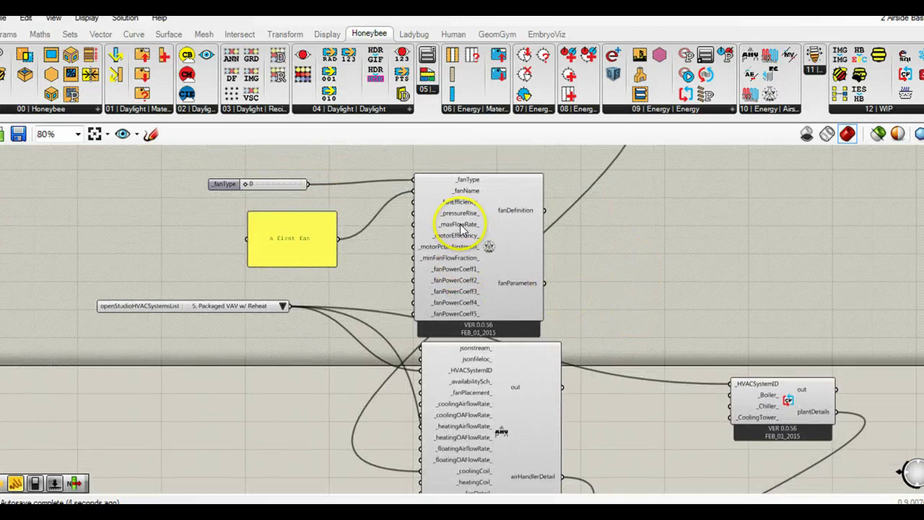
mouse_move(463, 206)
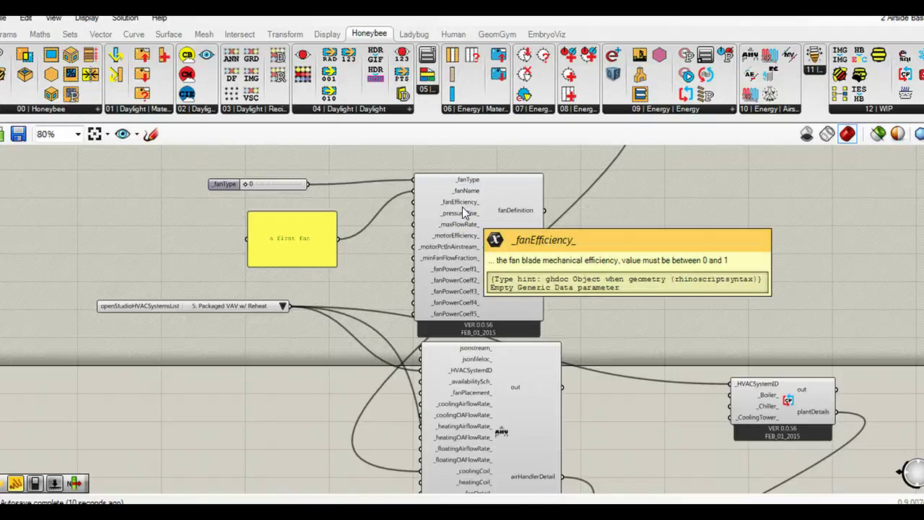
left_click(463, 220)
mouse_move(462, 220)
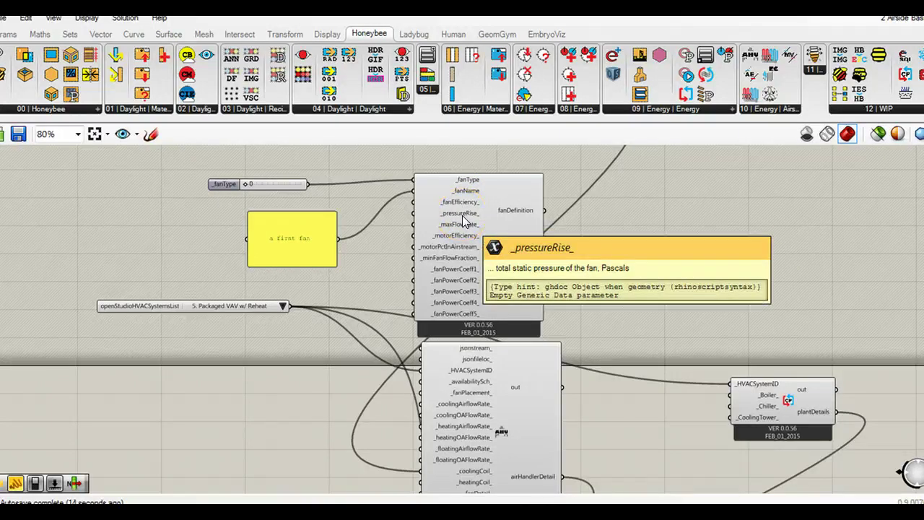
left_click(452, 237)
mouse_move(452, 242)
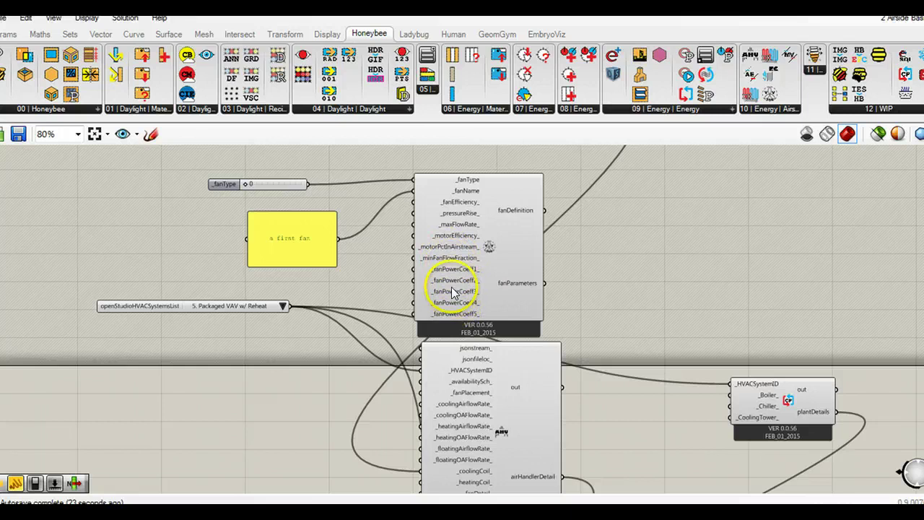
left_click_drag(546, 286, 419, 485)
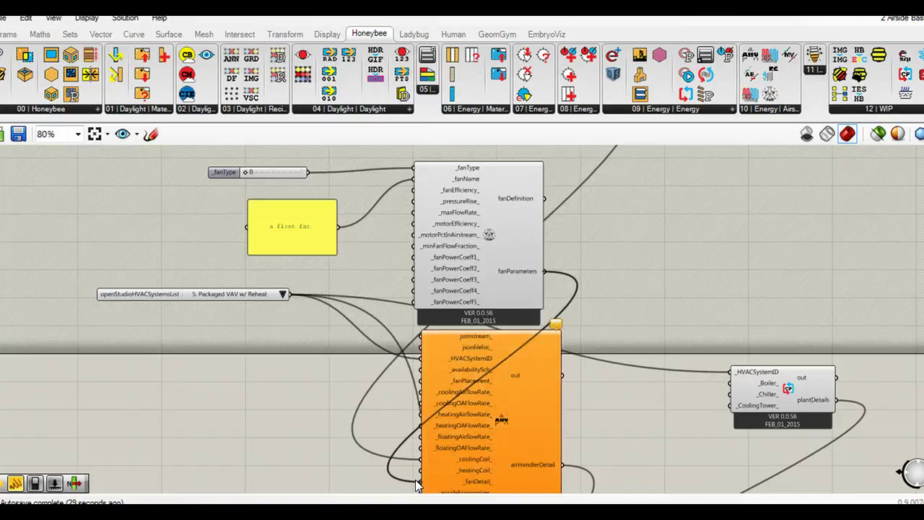
mouse_move(555, 327)
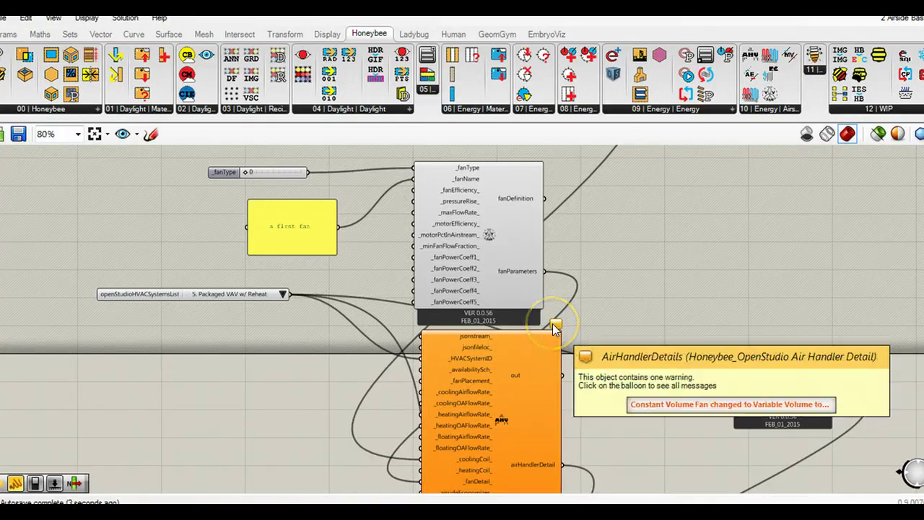
Step: Add a panel beside the air handler and connect the air handler's out output to it
double_click(637, 318)
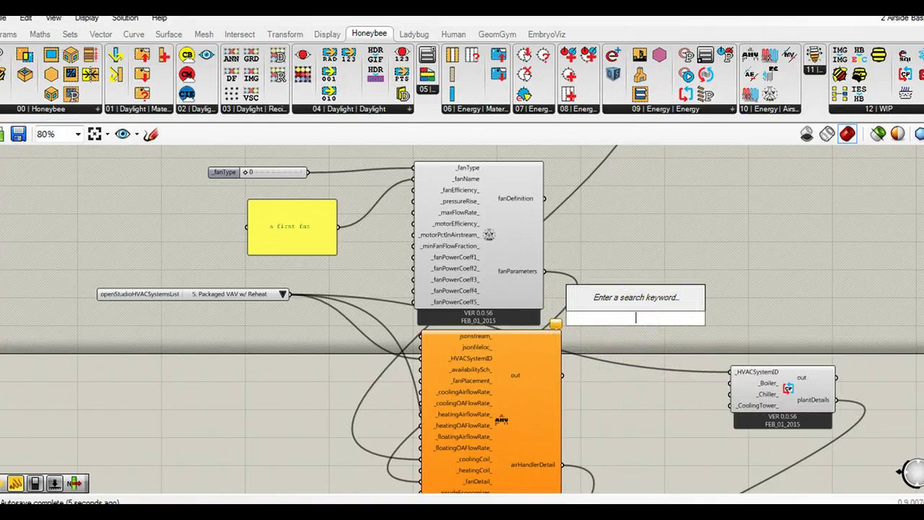
type("panel")
key("Return")
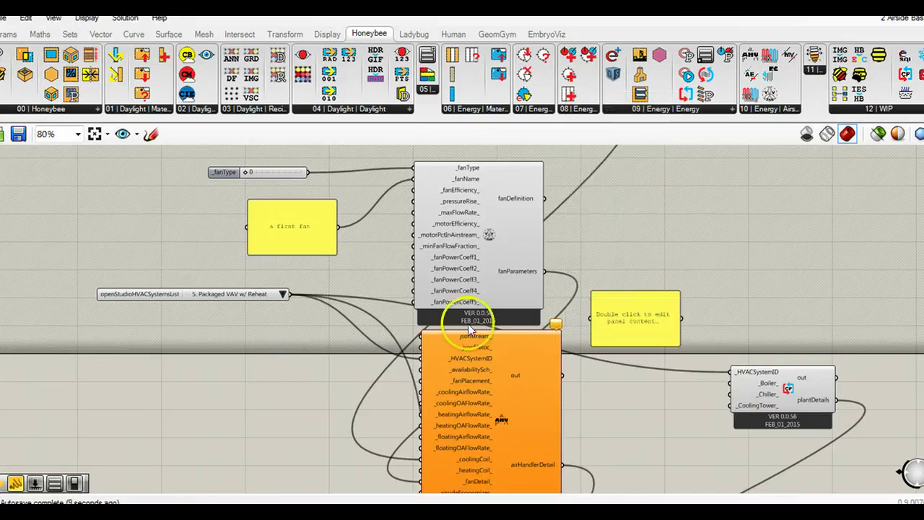
left_click_drag(562, 377, 599, 372)
Step: Enlarge the output panel, shifting the plant component aside to make room, and read the air handler's messages about the fan
left_click_drag(657, 334, 731, 334)
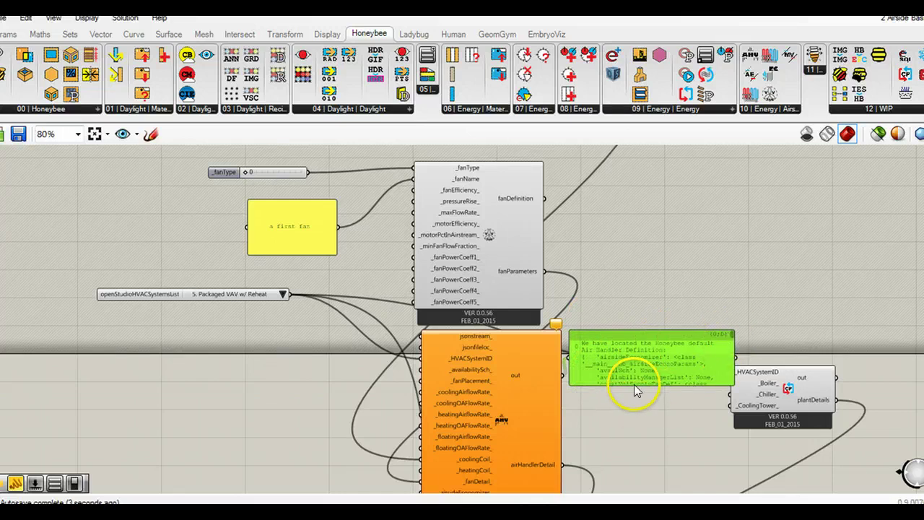
left_click_drag(634, 385, 629, 447)
left_click_drag(781, 400, 806, 397)
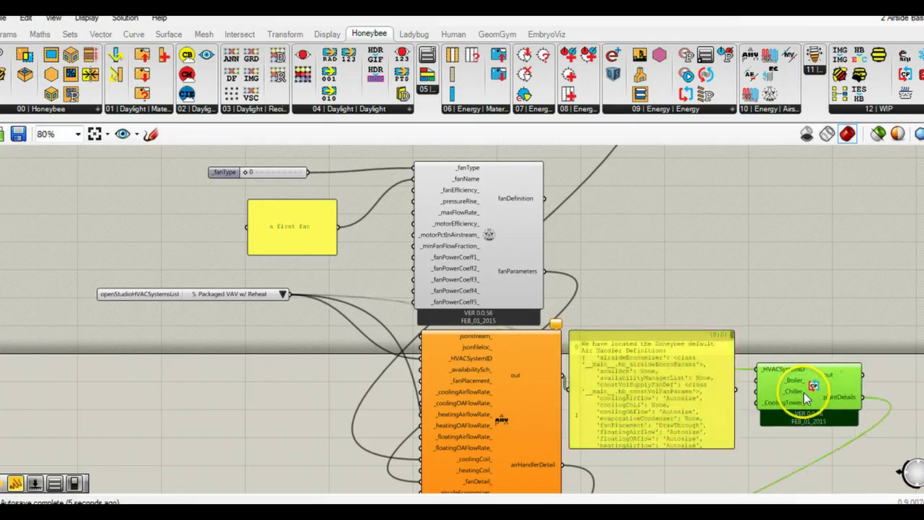
scroll(686, 420, "up", 5)
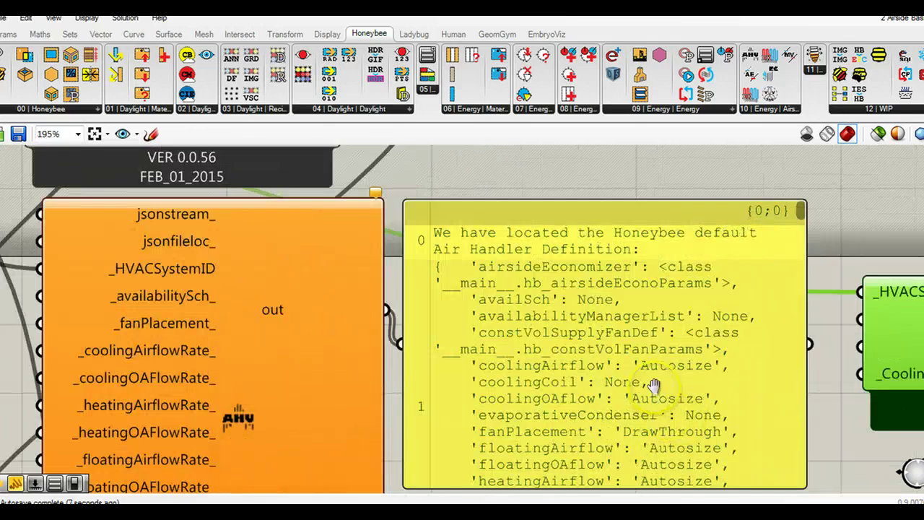
left_click_drag(792, 192, 786, 263)
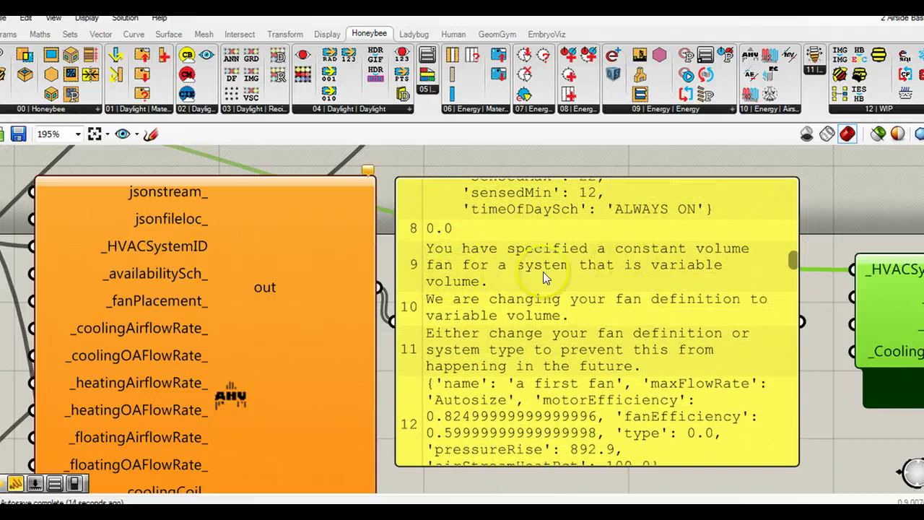
scroll(503, 281, "down", 5)
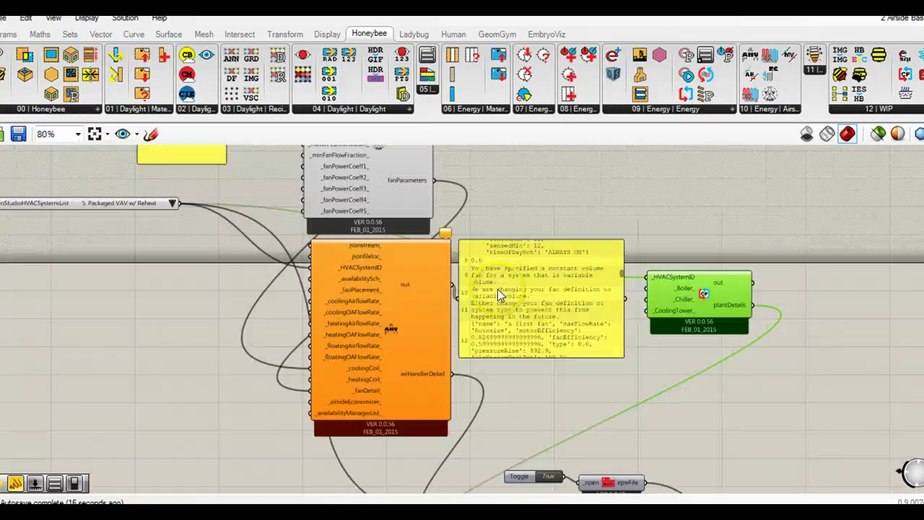
Step: Set the _fanType slider to 1
right_click_drag(161, 279, 449, 285)
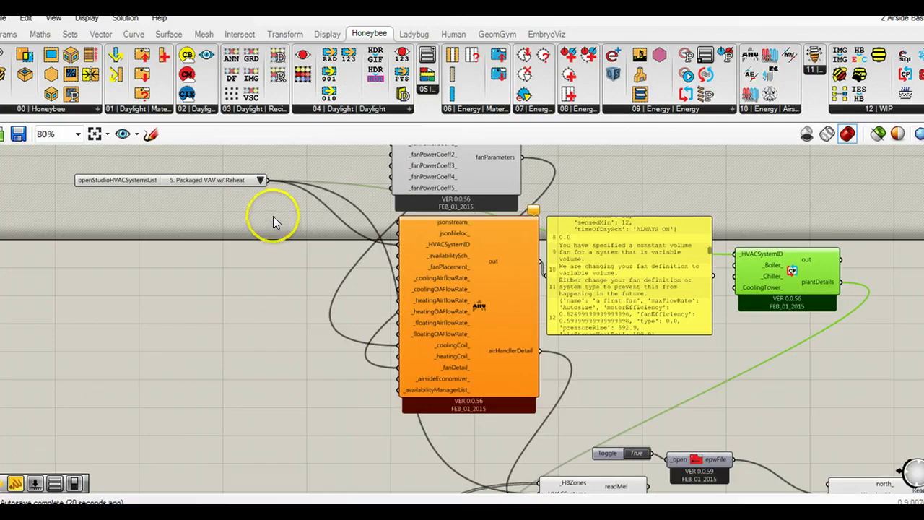
right_click_drag(279, 257, 274, 354)
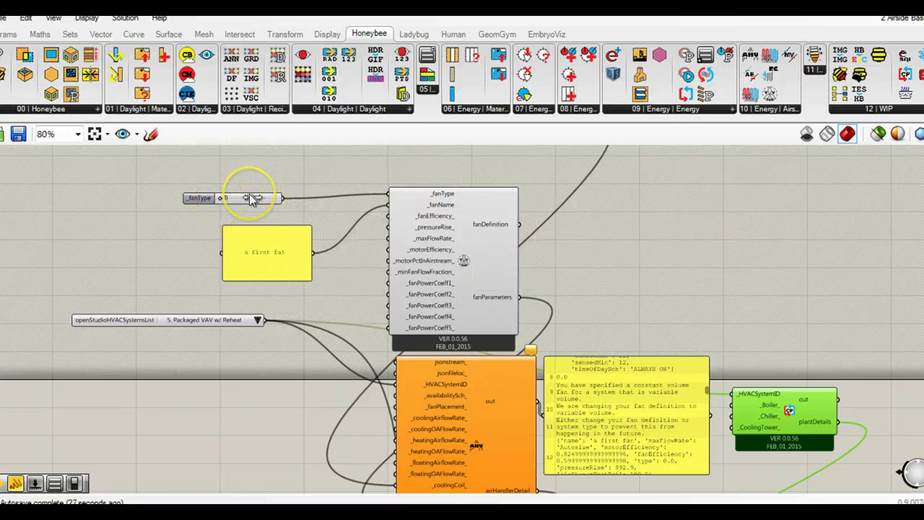
left_click_drag(251, 199, 282, 199)
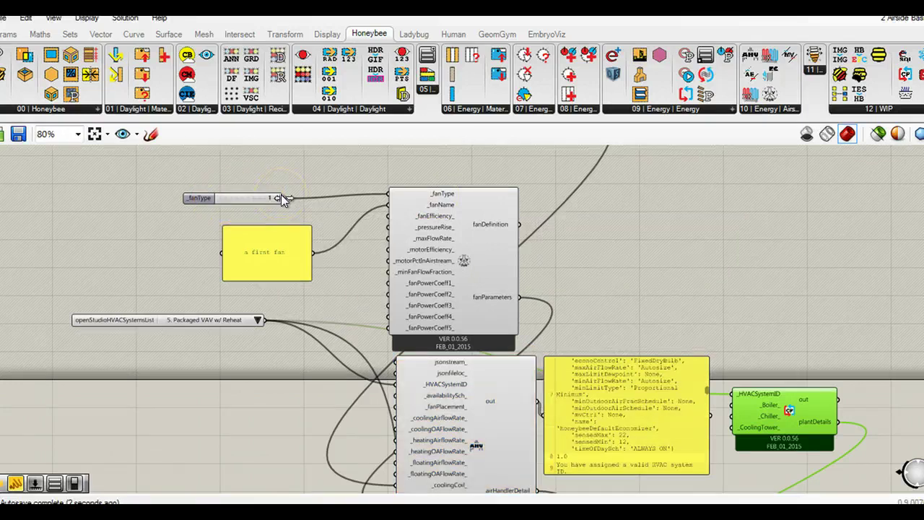
Step: Add a Honeybee_OpenStudio DX Cooling Coil component beside the existing coil component, and delete the existing one
right_click_drag(584, 296, 569, 273)
right_click_drag(572, 235, 570, 323)
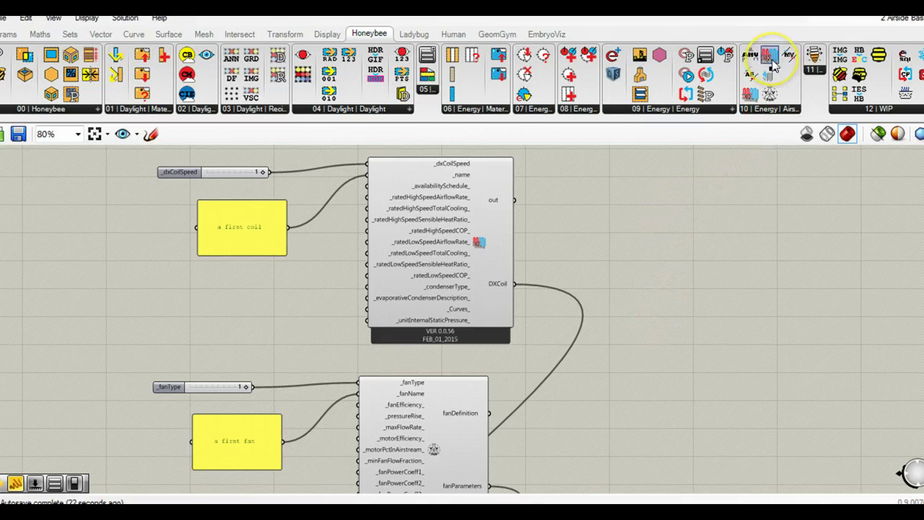
left_click(783, 108)
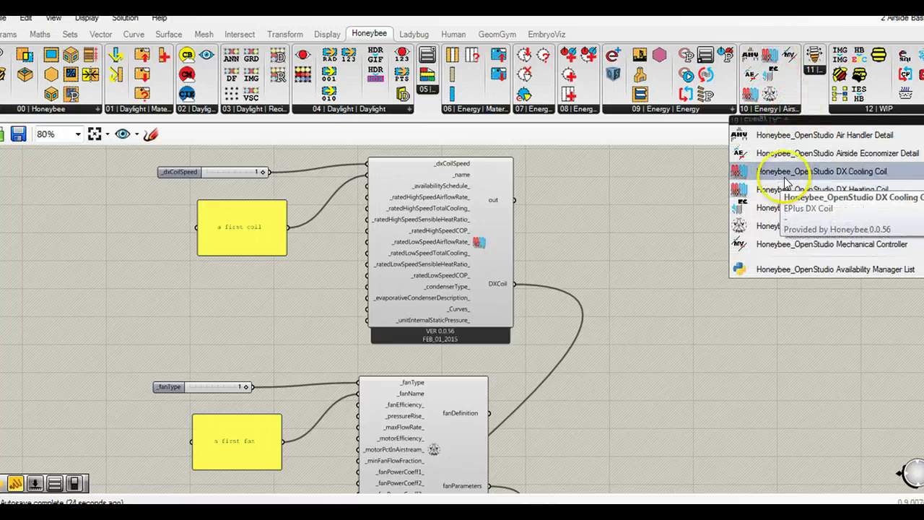
left_click_drag(785, 180, 629, 234)
left_click(474, 239)
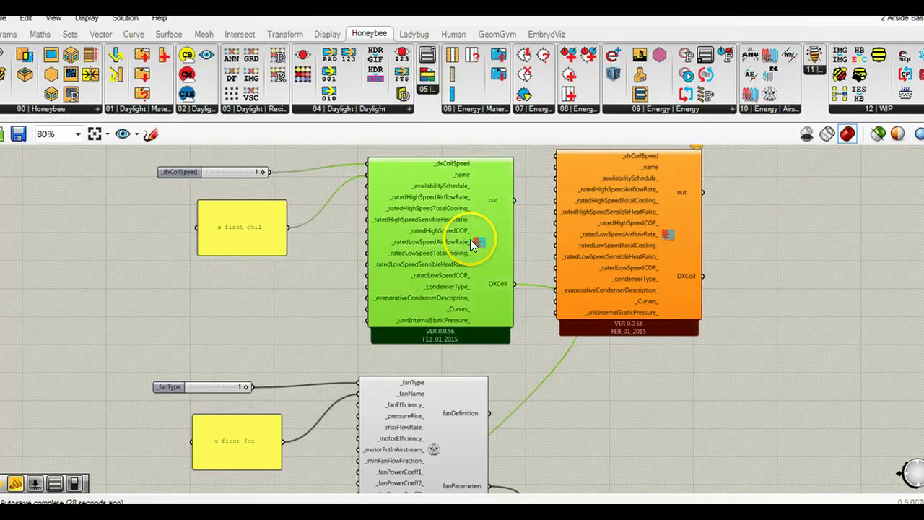
key("Delete")
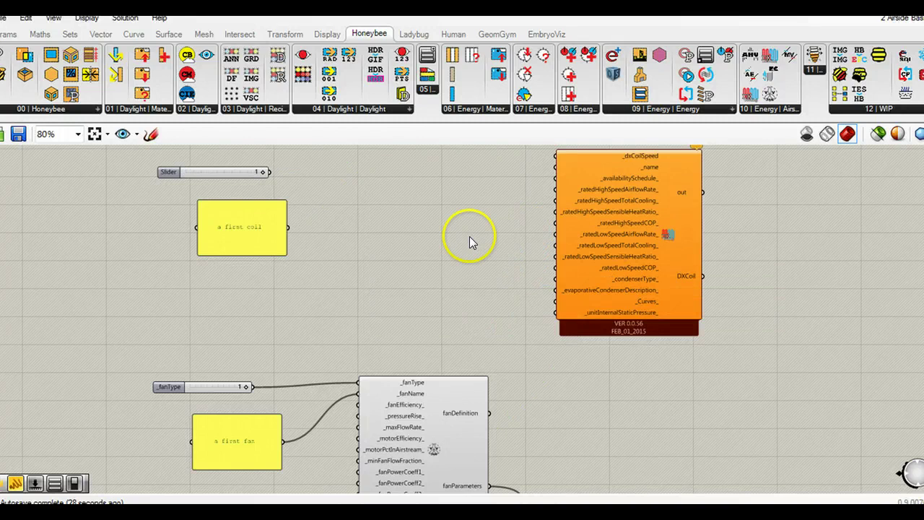
Step: Move the DX coil component beside its slider and panel, and connect them to its _dxCoilSpeed and _name inputs
left_click_drag(671, 238, 502, 267)
left_click_drag(457, 245, 476, 244)
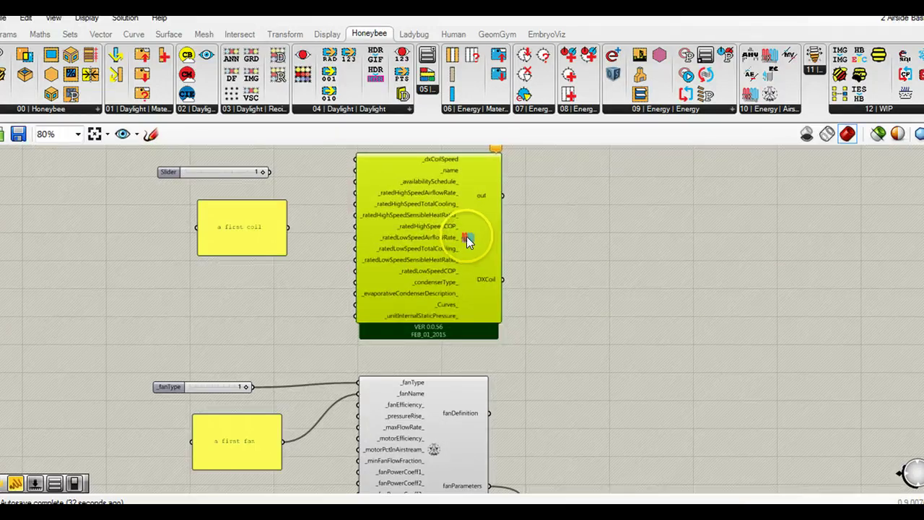
left_click_drag(269, 171, 358, 160)
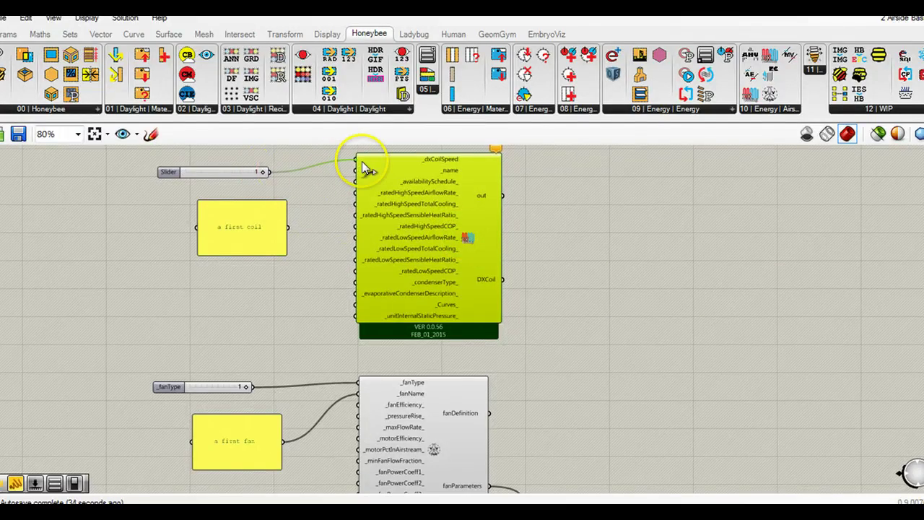
left_click_drag(288, 228, 356, 182)
left_click(592, 250)
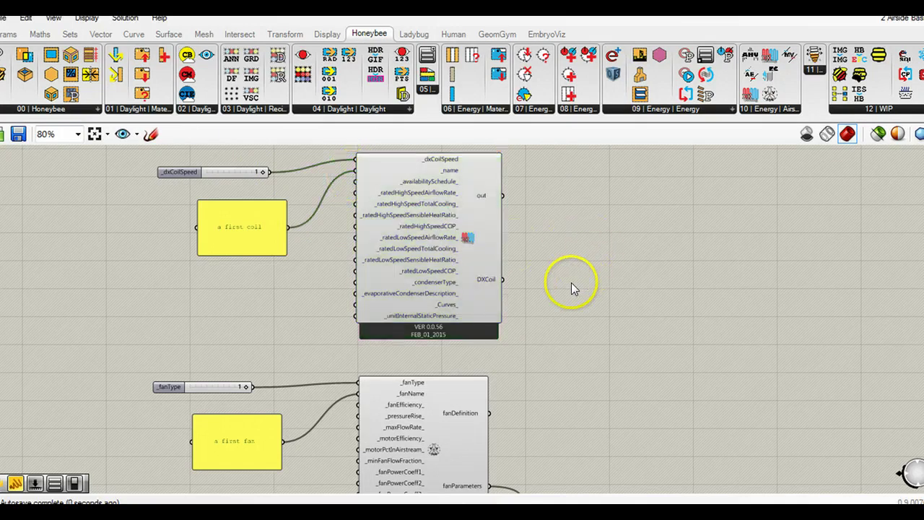
Step: Check the description of the coil's _dxCoilSpeed input and set its slider to 0
scroll(571, 287, "down", 1)
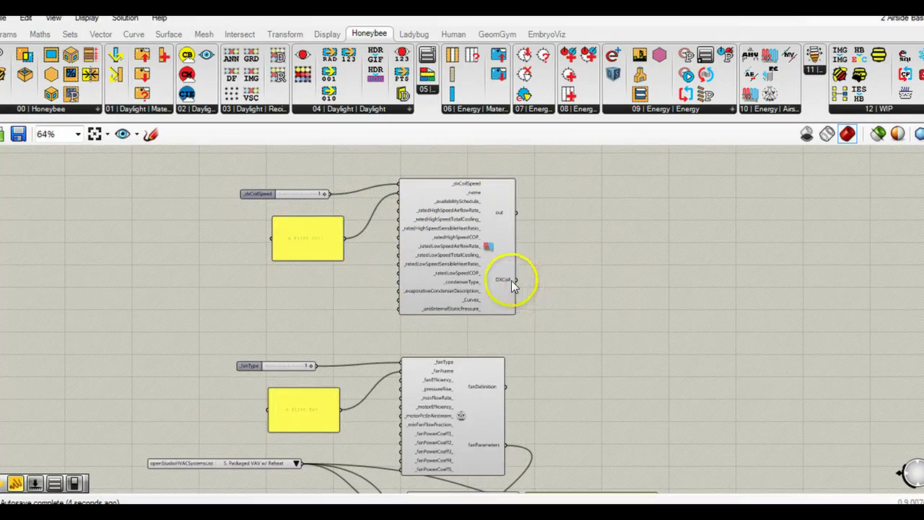
scroll(470, 190, "up", 2)
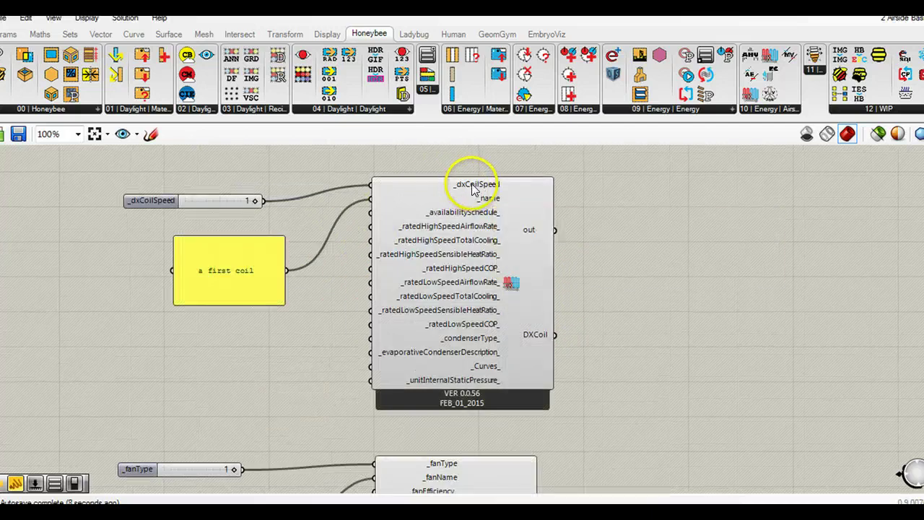
mouse_move(474, 188)
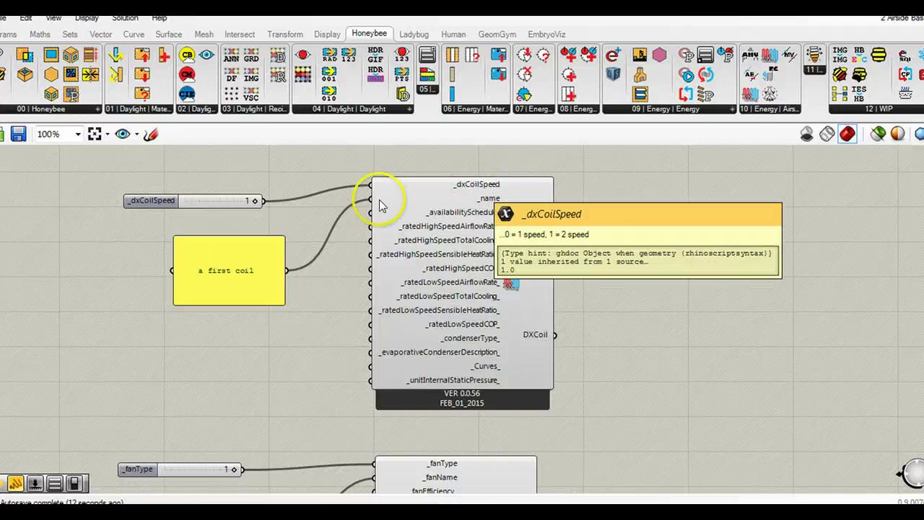
left_click(269, 206)
left_click_drag(253, 199, 182, 201)
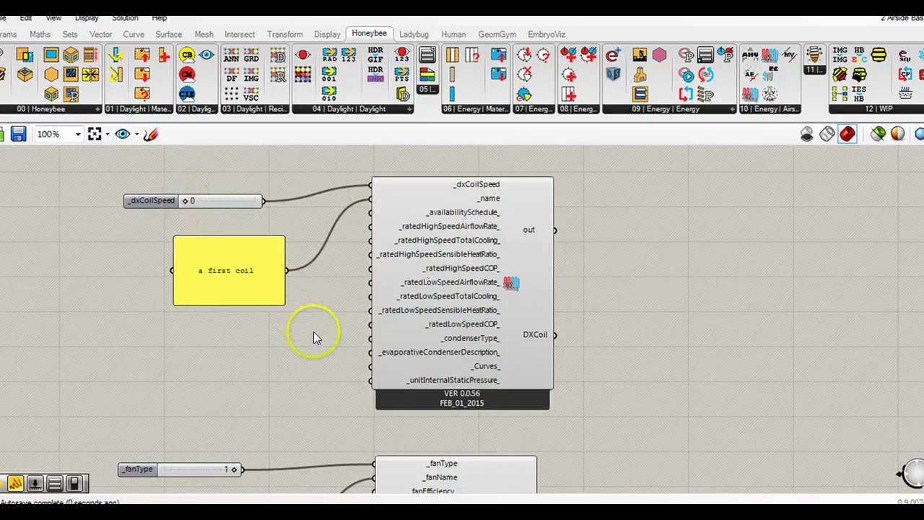
Step: Connect the coil component's DXCoil output to the air handler's _coolingCoil_ input
scroll(313, 332, "down", 2)
right_click_drag(450, 391, 463, 301)
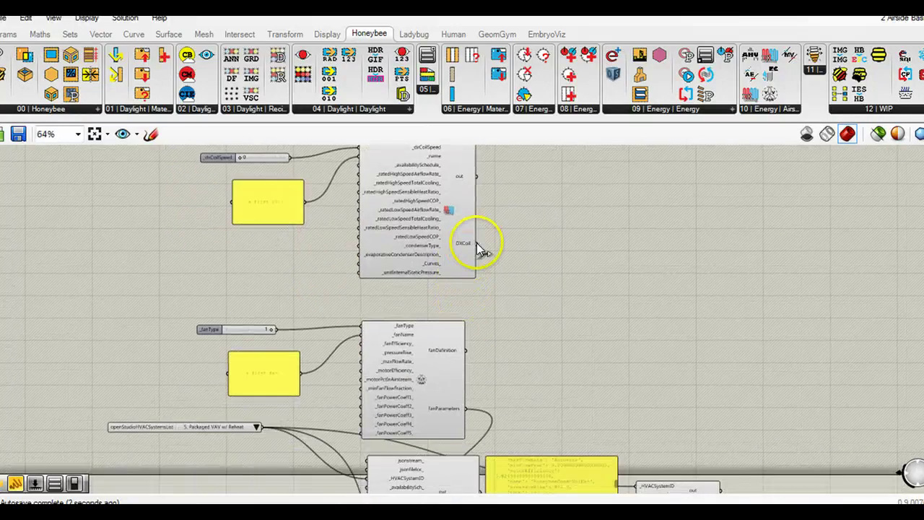
left_click_drag(471, 245, 364, 413)
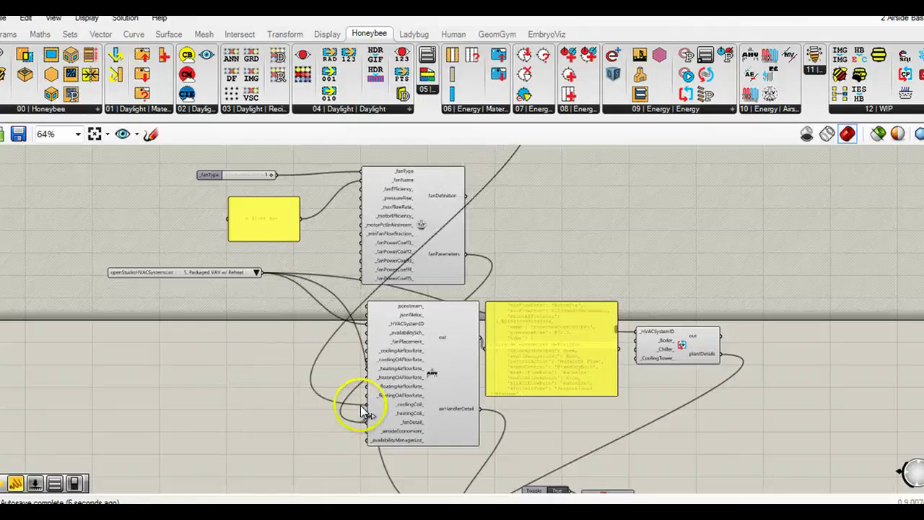
Step: Read the air handler's warning and the messages in its output panel about the cooling coil
scroll(472, 303, "up", 5)
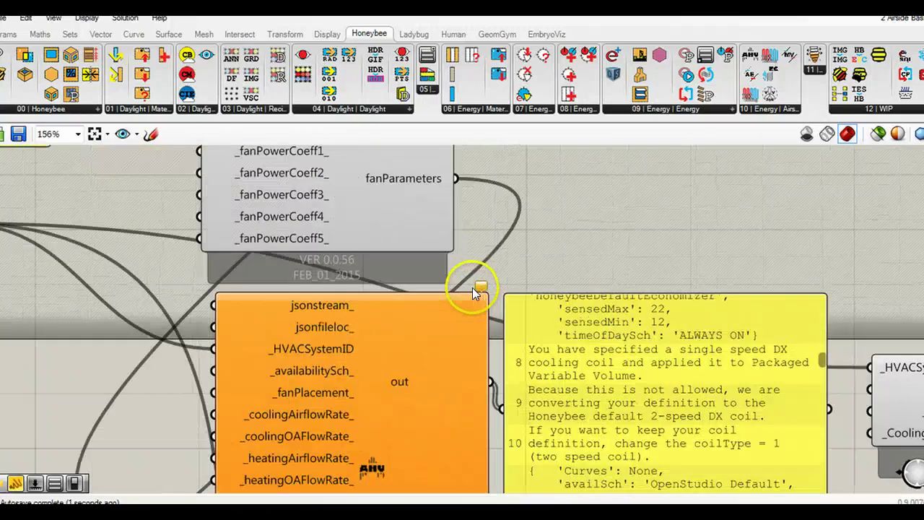
mouse_move(480, 287)
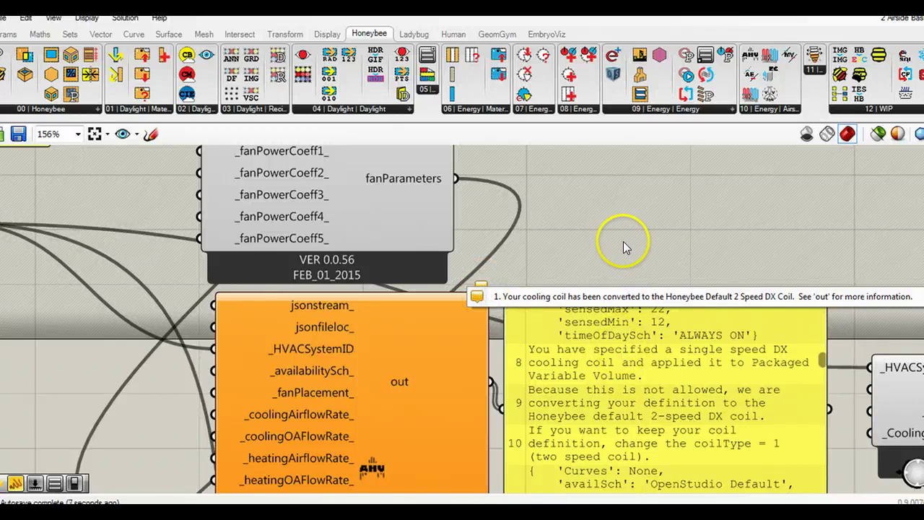
scroll(606, 263, "up", 1)
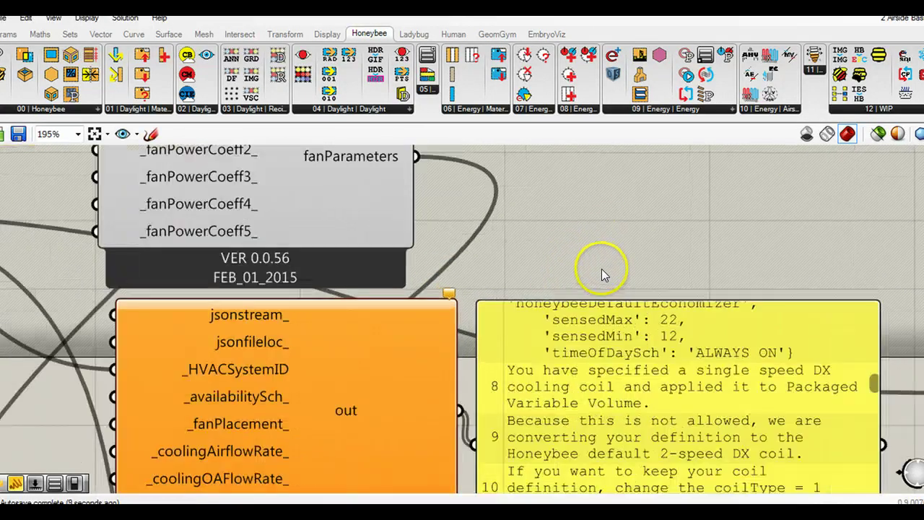
scroll(602, 269, "down", 6)
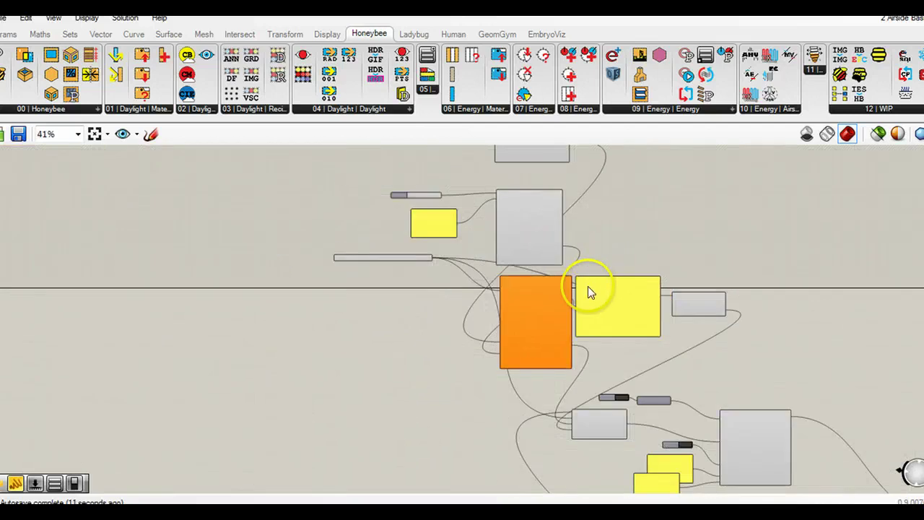
scroll(587, 286, "up", 5)
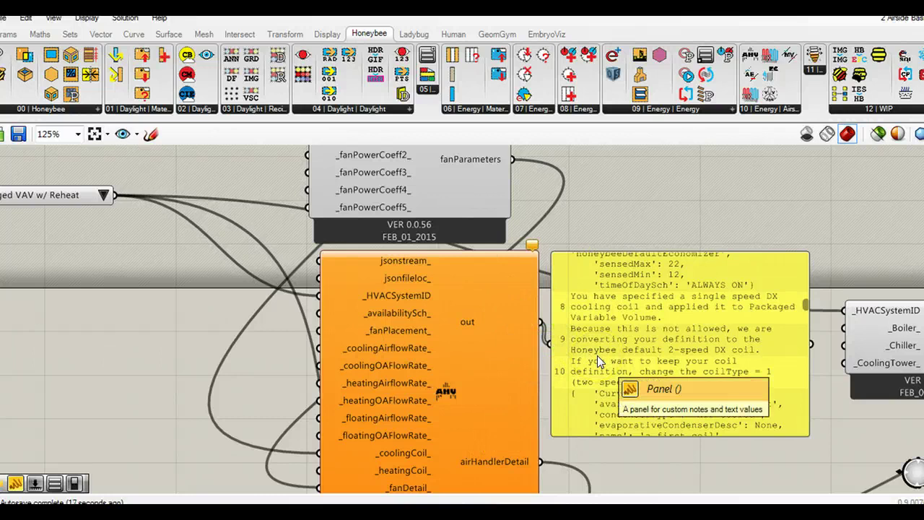
mouse_move(462, 387)
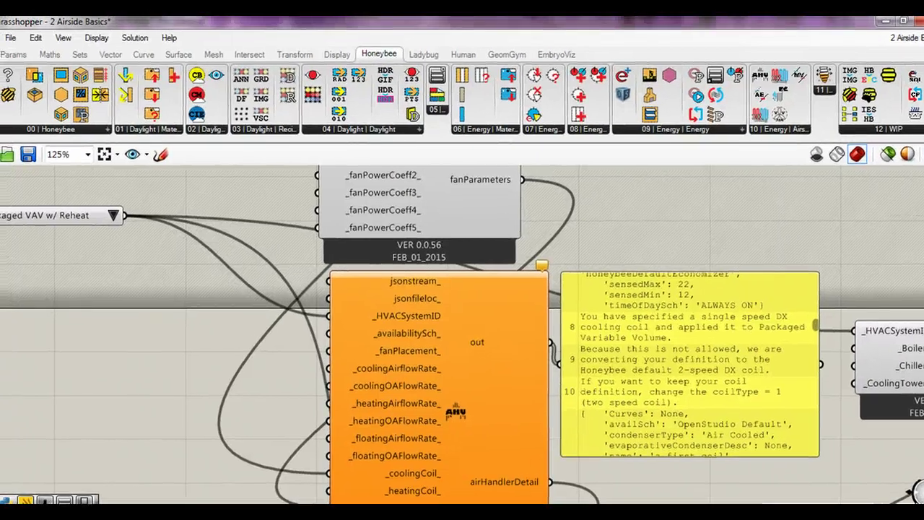
Step: Set the _dxCoilSpeed slider to 1
left_click(406, 112)
scroll(613, 224, "down", 4)
right_click_drag(613, 217, 608, 316)
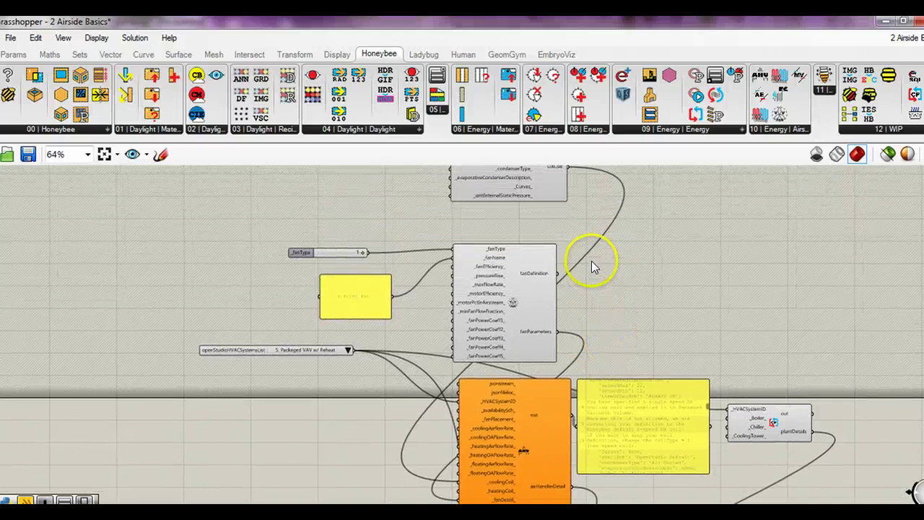
right_click_drag(588, 263, 505, 399)
left_click_drag(331, 218, 379, 218)
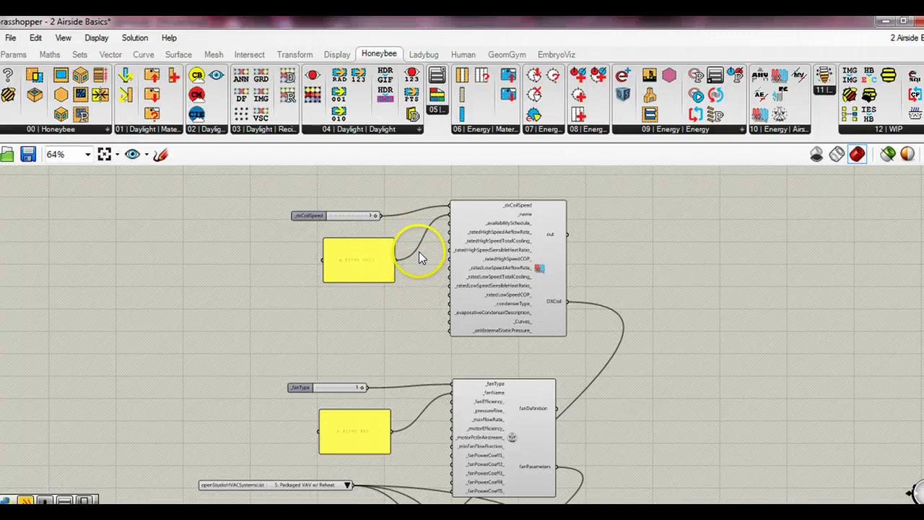
Step: Add a 5.0 number slider, connect it to the coil's _ratedHighSpeedCOP_ input, and place it below the name panel
scroll(419, 254, "up", 2)
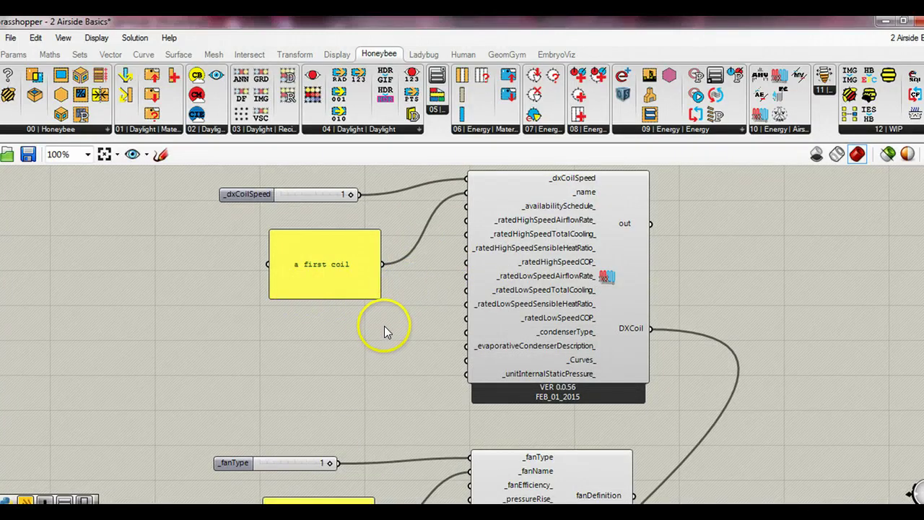
double_click(352, 327)
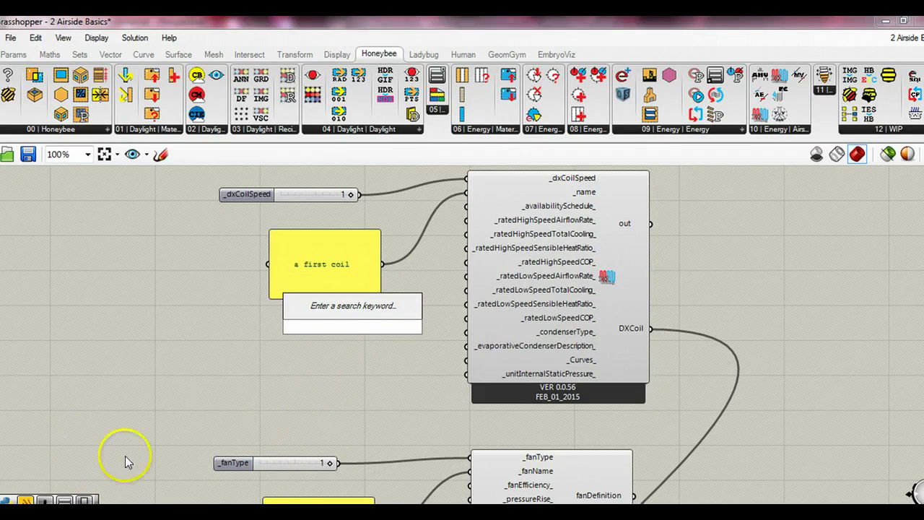
type("5.")
key("Return")
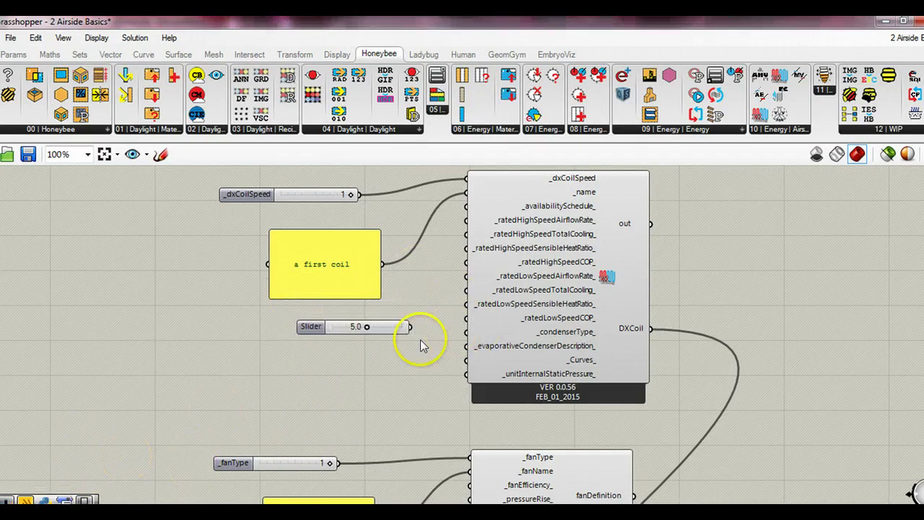
left_click_drag(411, 327, 462, 263)
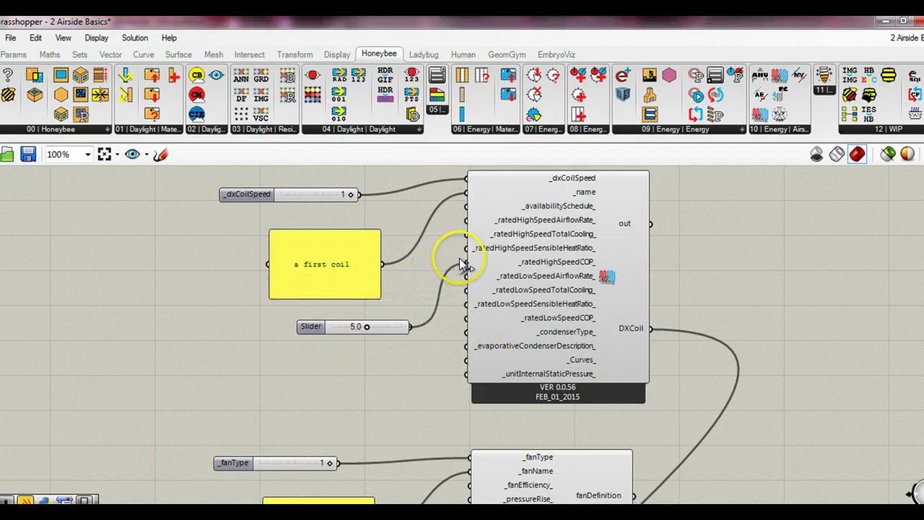
left_click(320, 327)
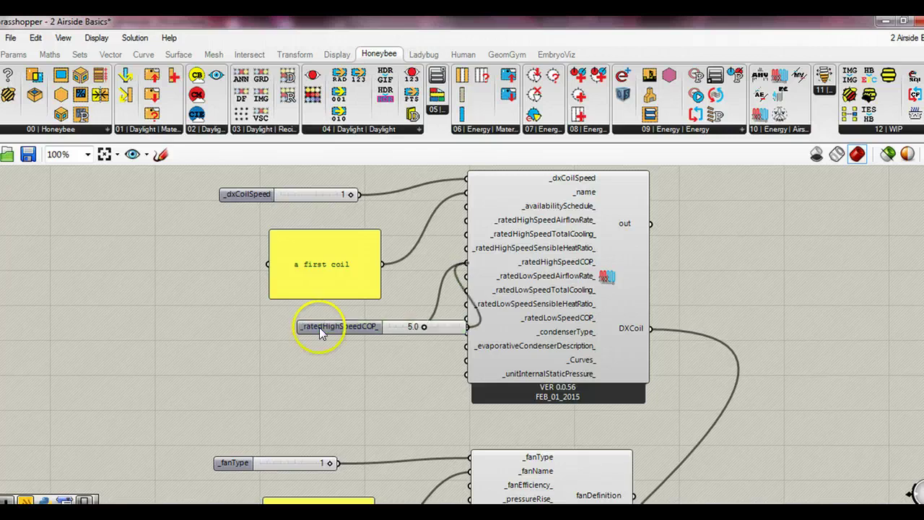
left_click_drag(318, 327, 263, 315)
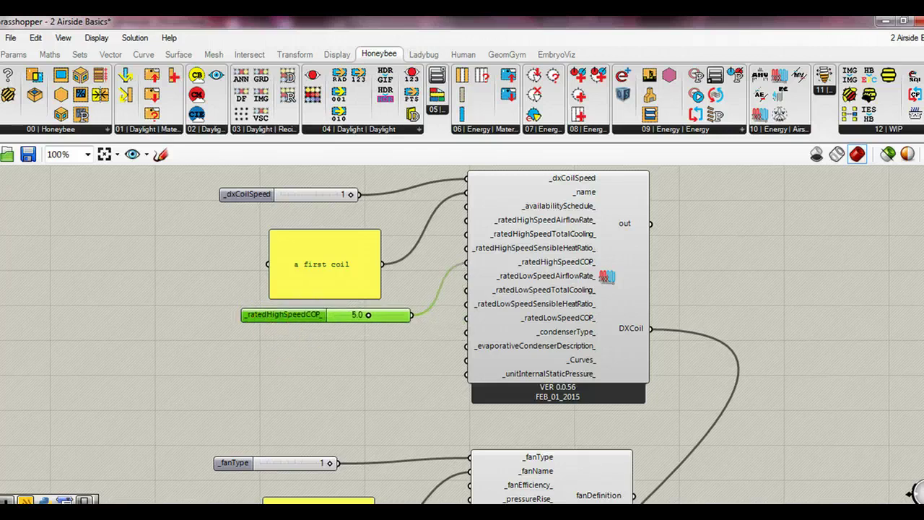
Step: Duplicate the high-speed COP slider, set the copy to 3.5, and connect it to the coil's _ratedLowSpeedCOP_ input
left_click_drag(249, 318, 229, 339, "alt")
double_click(268, 335)
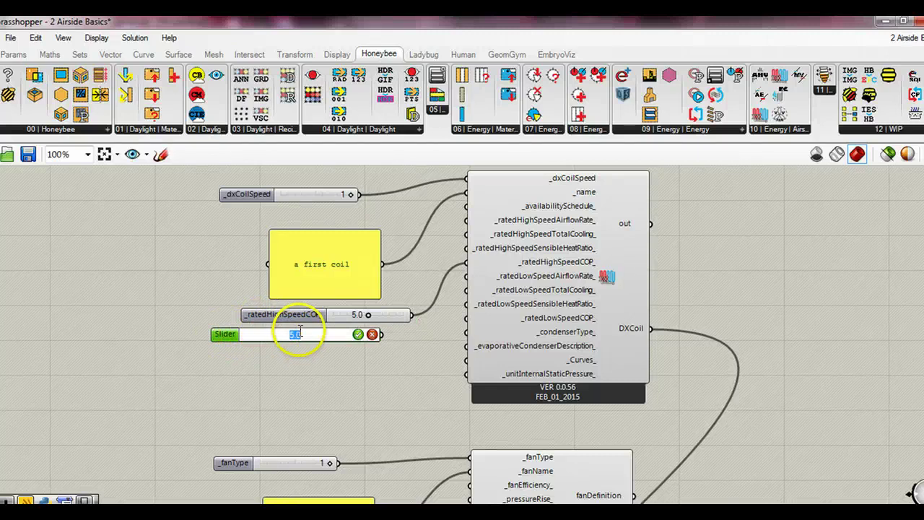
type("3.5")
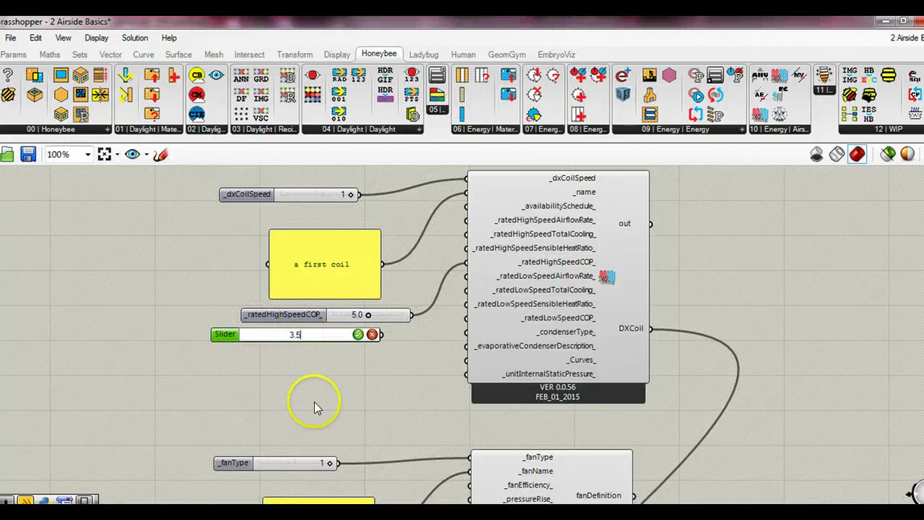
left_click(357, 335)
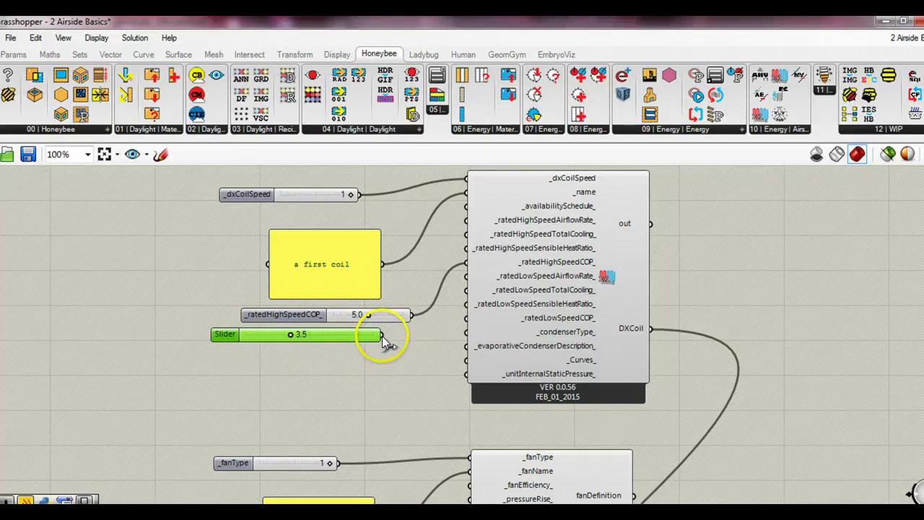
left_click_drag(383, 335, 464, 324)
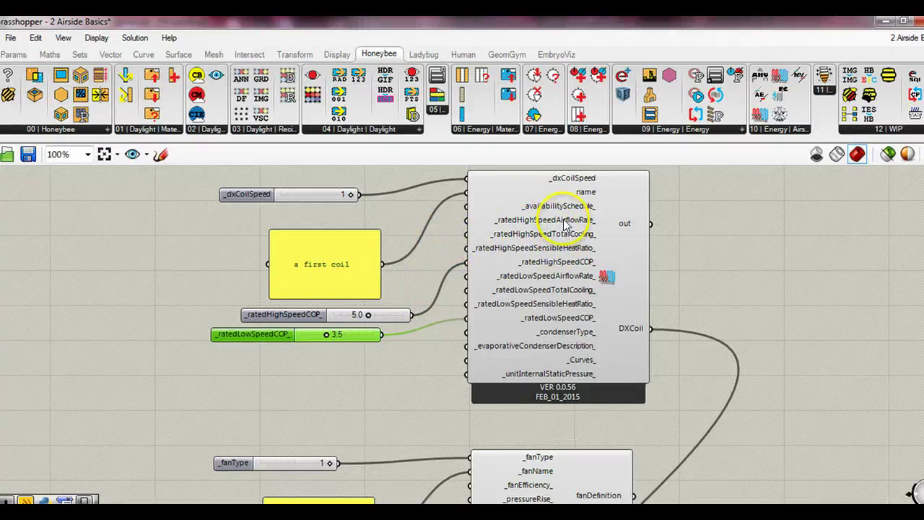
Step: Add a number slider with the value 1 below the COP sliders and connect it to the coil's _condenserType_ input
mouse_move(567, 226)
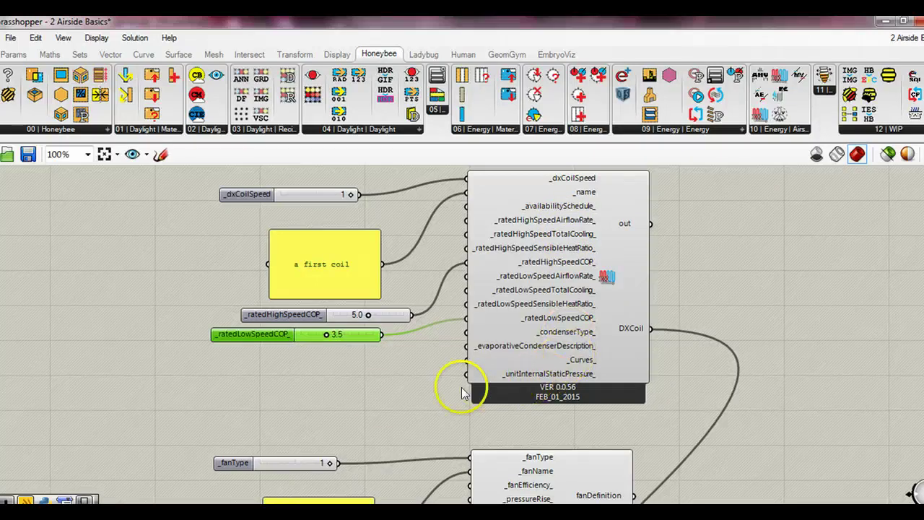
right_click_drag(373, 422, 373, 371)
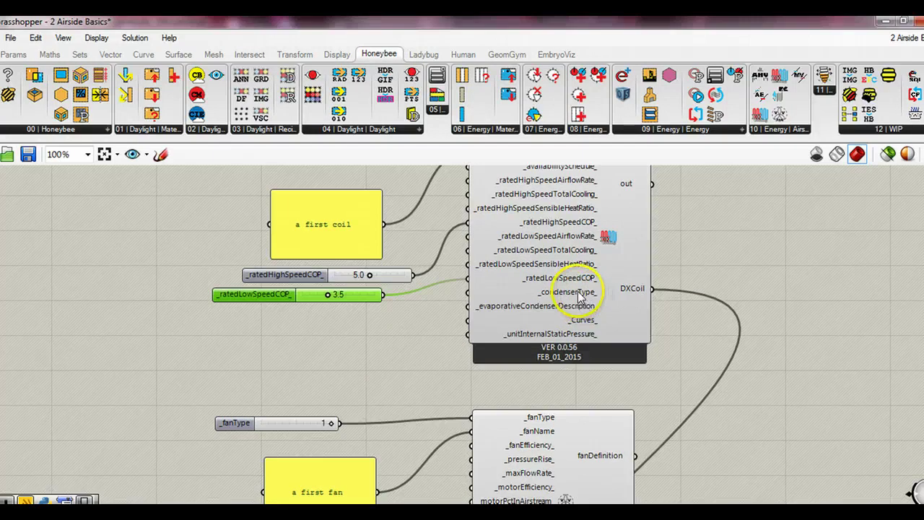
mouse_move(577, 296)
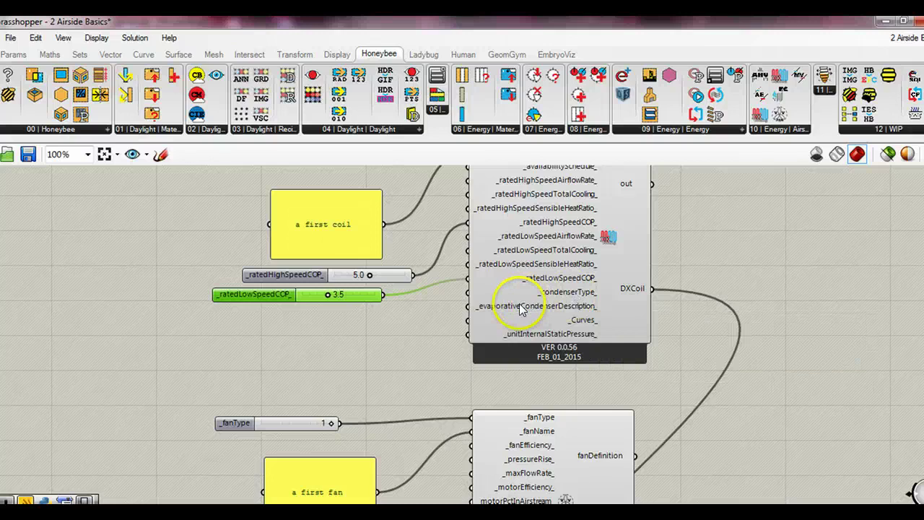
left_click(334, 352)
double_click(334, 352)
type("1")
key("Return")
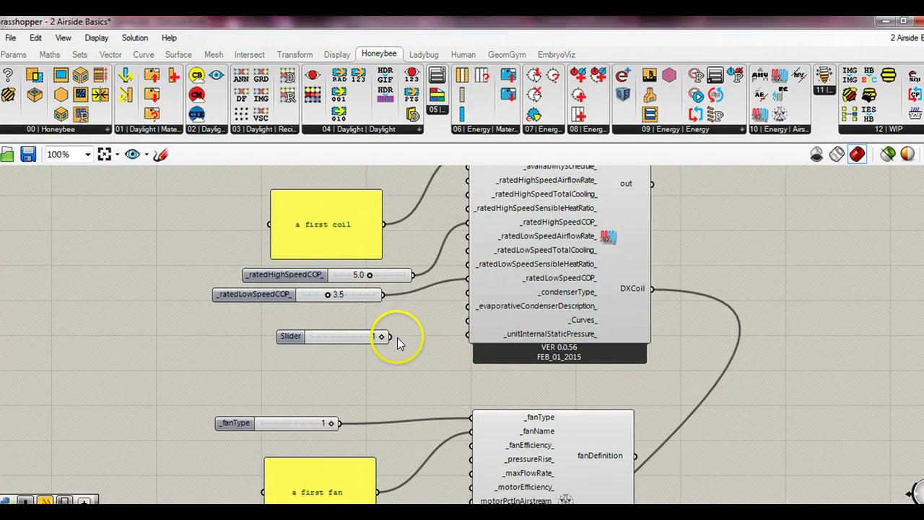
left_click_drag(394, 337, 466, 294)
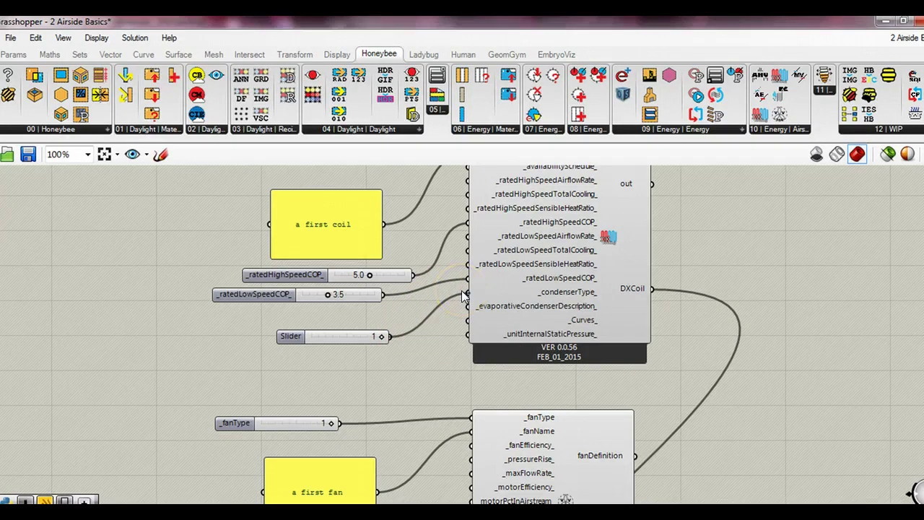
Step: Read the coil component's warning and set the _condenserType_ slider to 0
right_click_drag(681, 314, 572, 275)
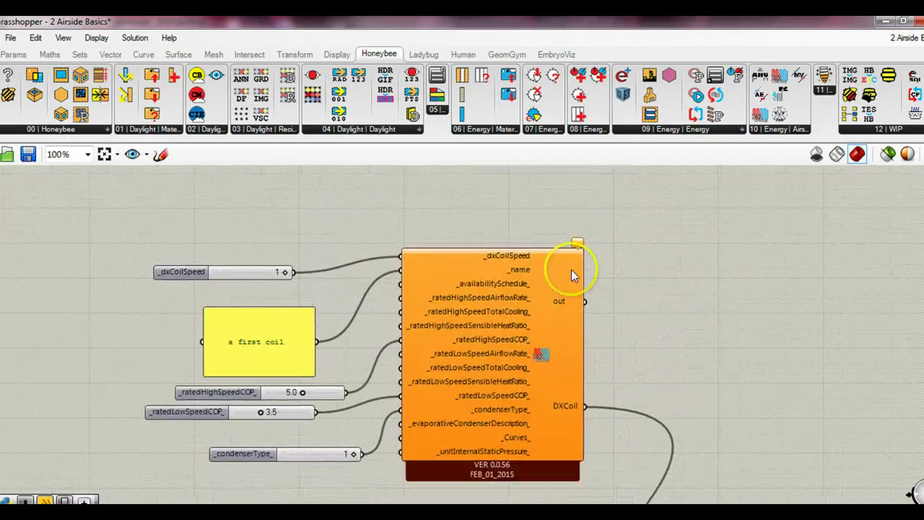
mouse_move(578, 242)
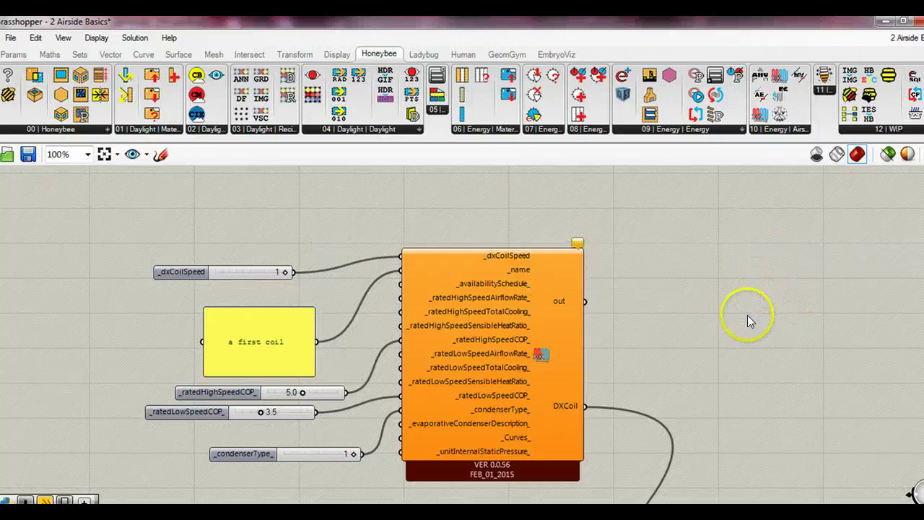
left_click_drag(354, 457, 282, 459)
scroll(280, 461, "down", 3)
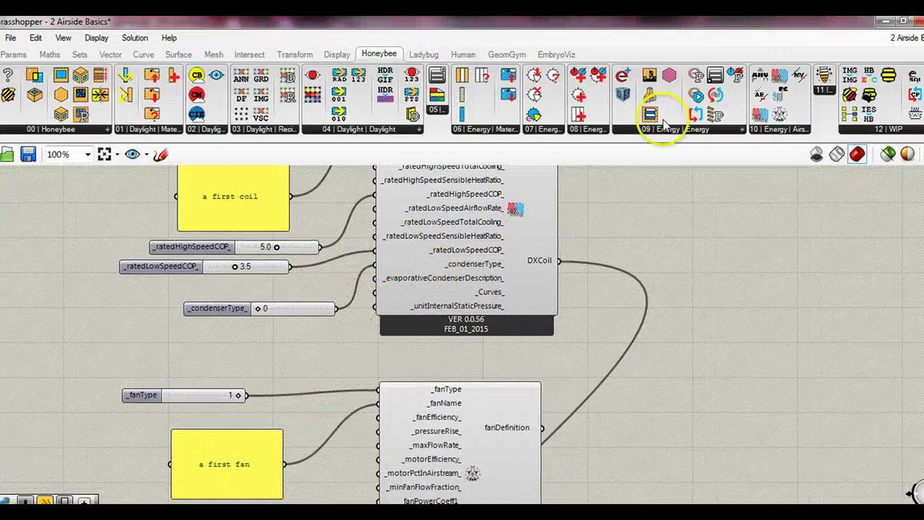
Step: Place an OpenStudio Evaporative Condenser component beside the DX cooling coil to examine its inputs, and delete it
left_click(802, 129)
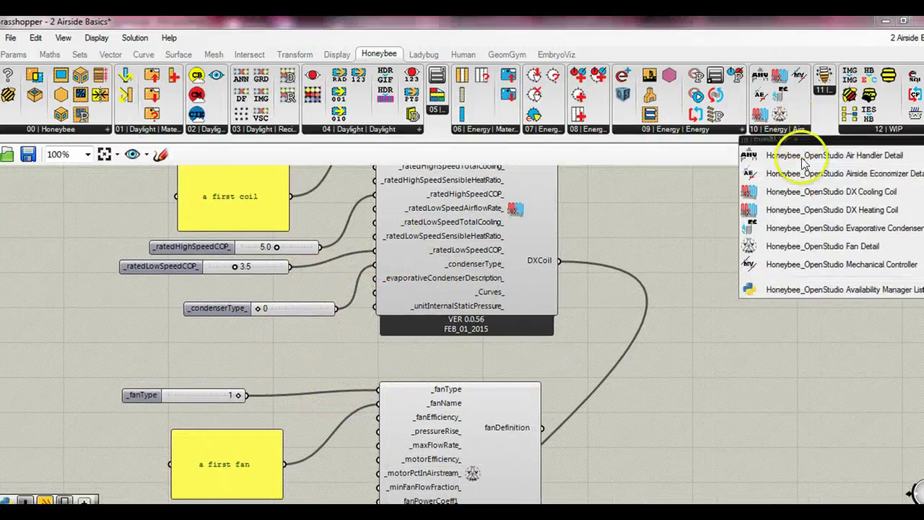
left_click_drag(780, 227, 121, 287)
right_click_drag(184, 396, 444, 417)
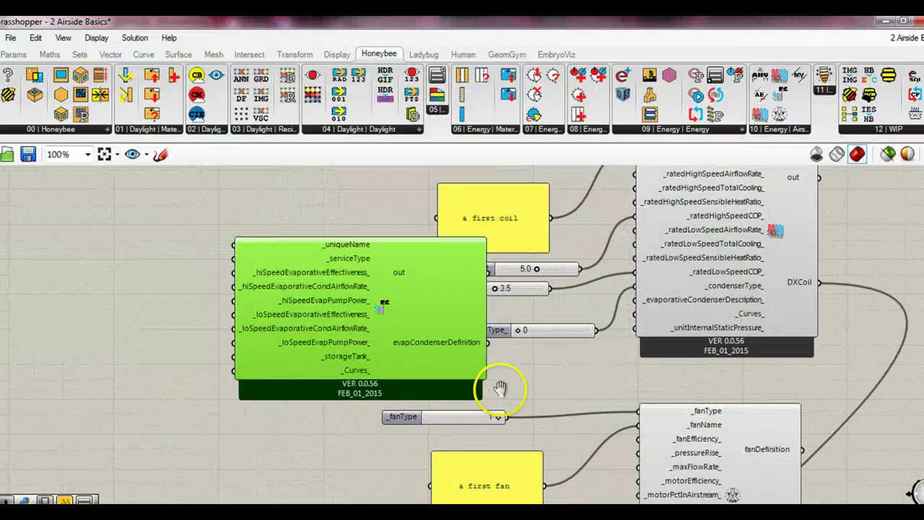
left_click_drag(379, 308, 266, 247)
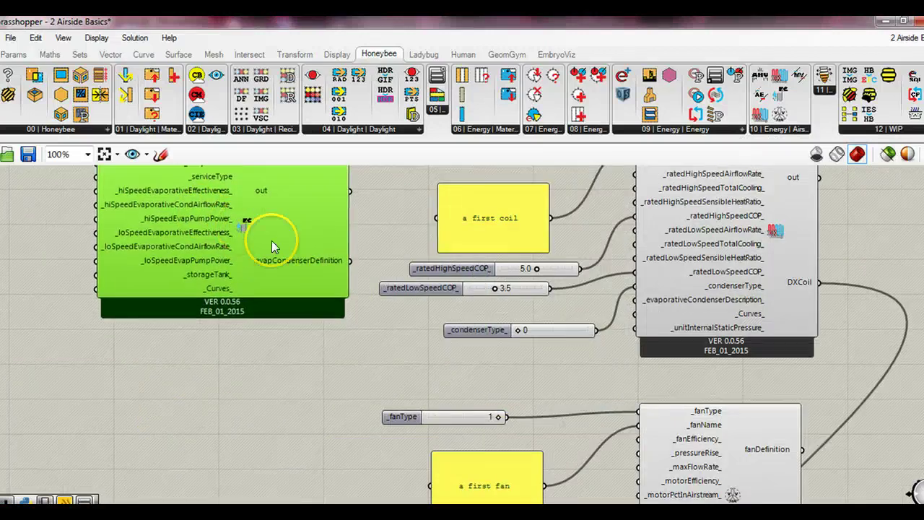
right_click_drag(377, 230, 381, 289)
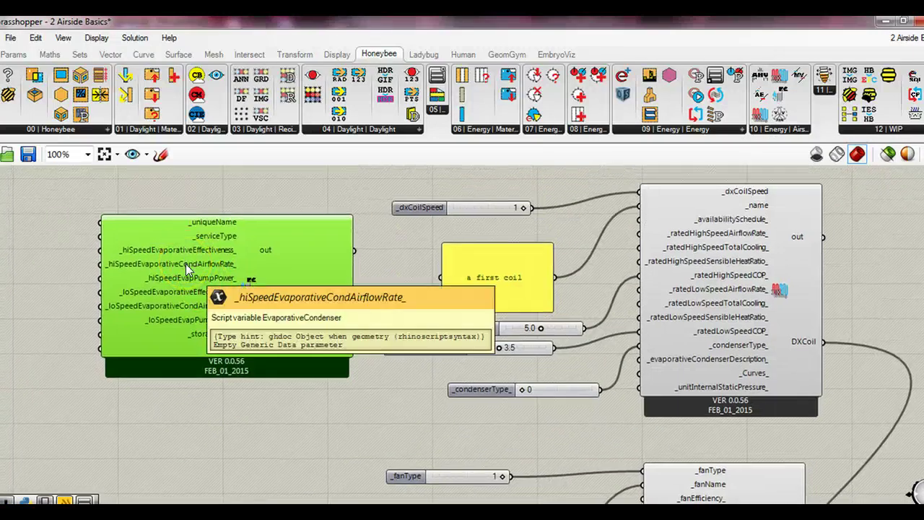
mouse_move(186, 277)
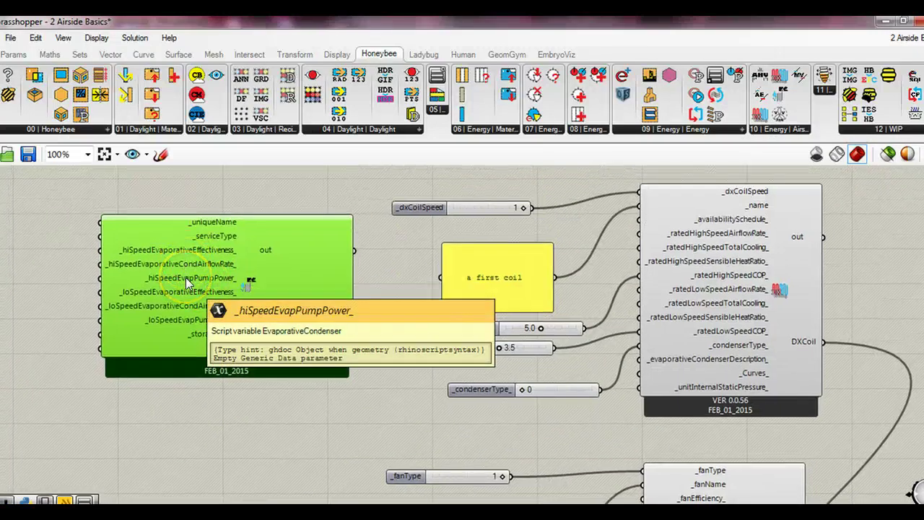
mouse_move(721, 293)
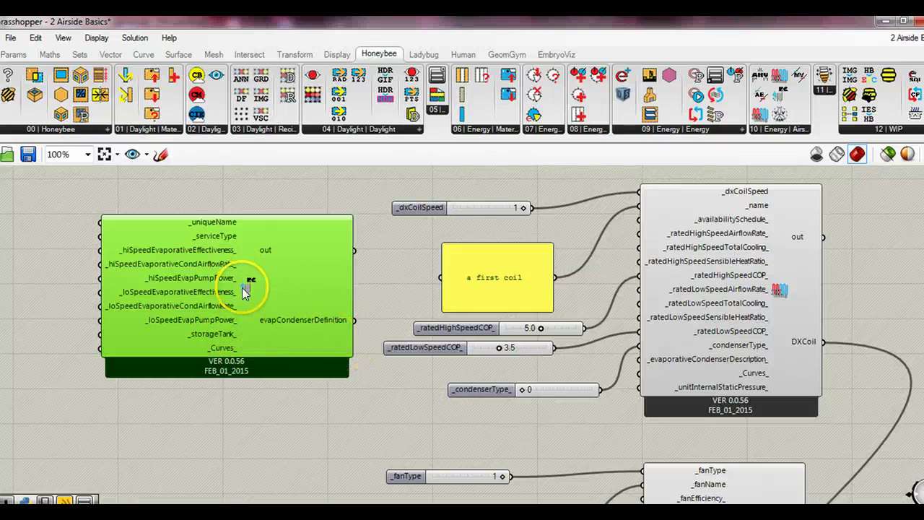
key("Delete")
Step: Add a number slider with the value 650 below the "a first fan" panel and connect it to the fan's _pressureRise_ input
right_click_drag(289, 333, 273, 300)
scroll(404, 367, "down", 3)
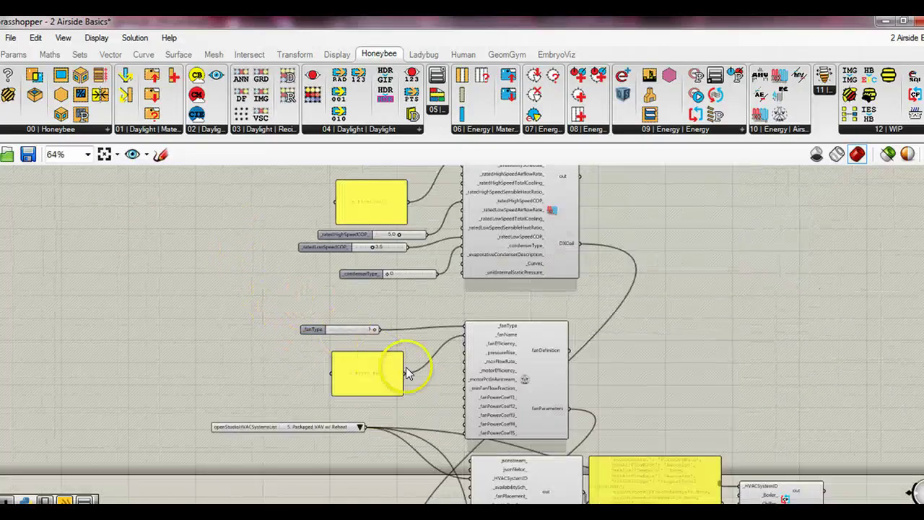
right_click_drag(404, 367, 341, 289)
scroll(340, 305, "down", 3)
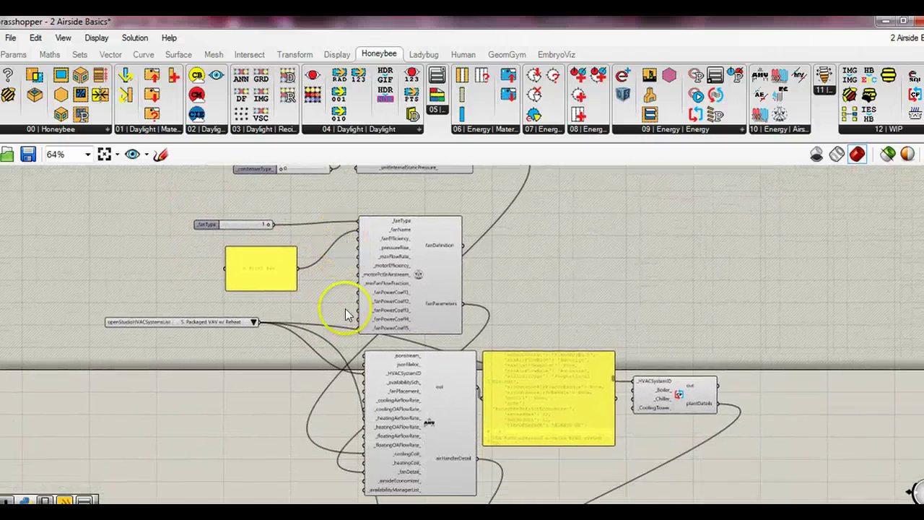
right_click_drag(344, 339, 330, 491)
right_click_drag(310, 403, 319, 334)
scroll(324, 330, "up", 2)
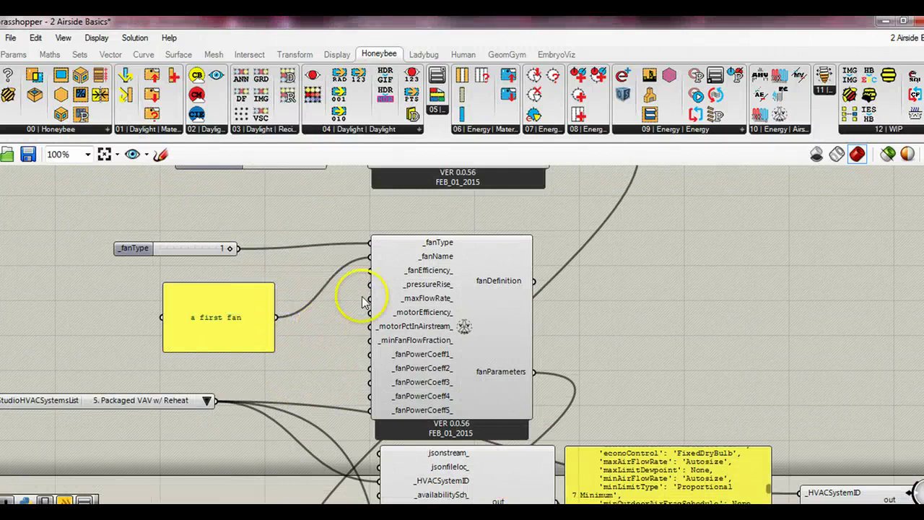
mouse_move(435, 288)
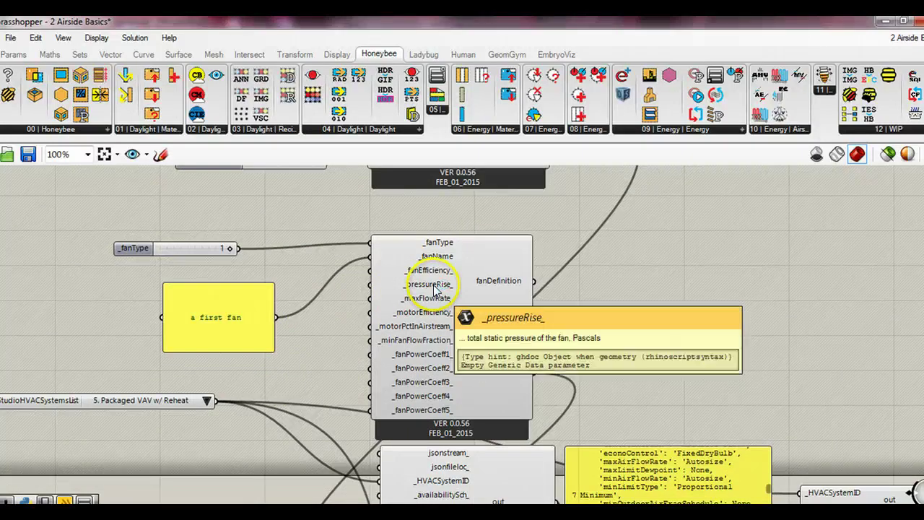
double_click(323, 314)
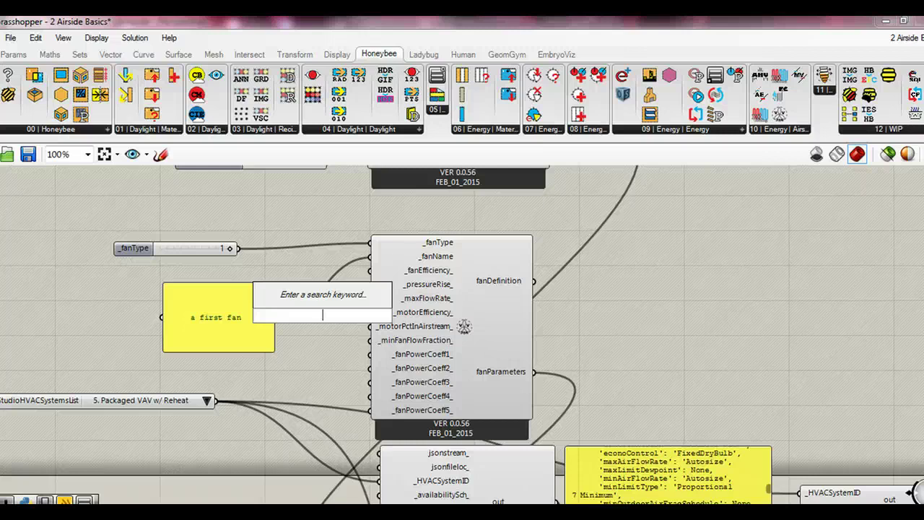
type("650")
key("Return")
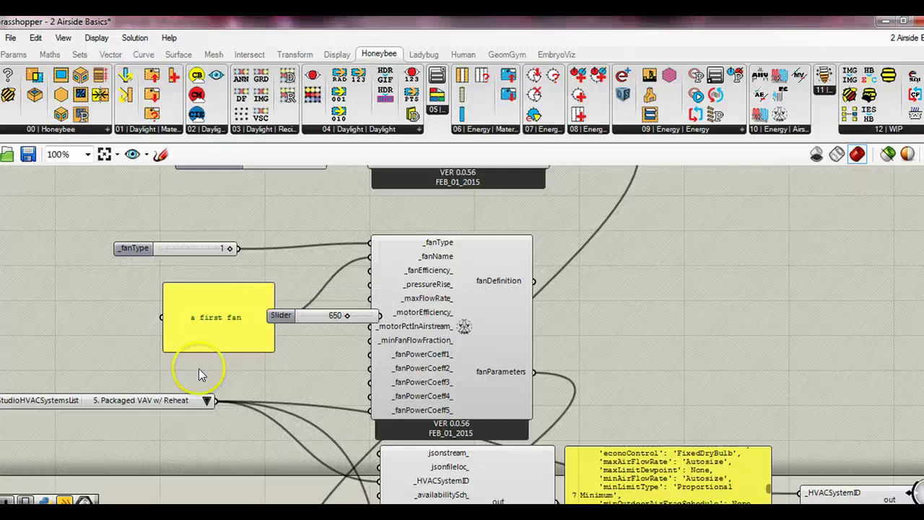
left_click_drag(281, 319, 150, 343)
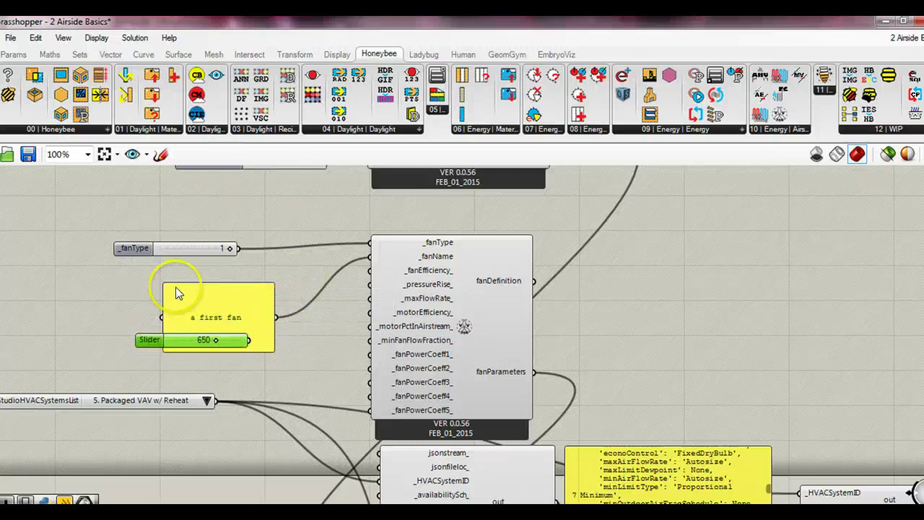
left_click_drag(190, 294, 157, 267)
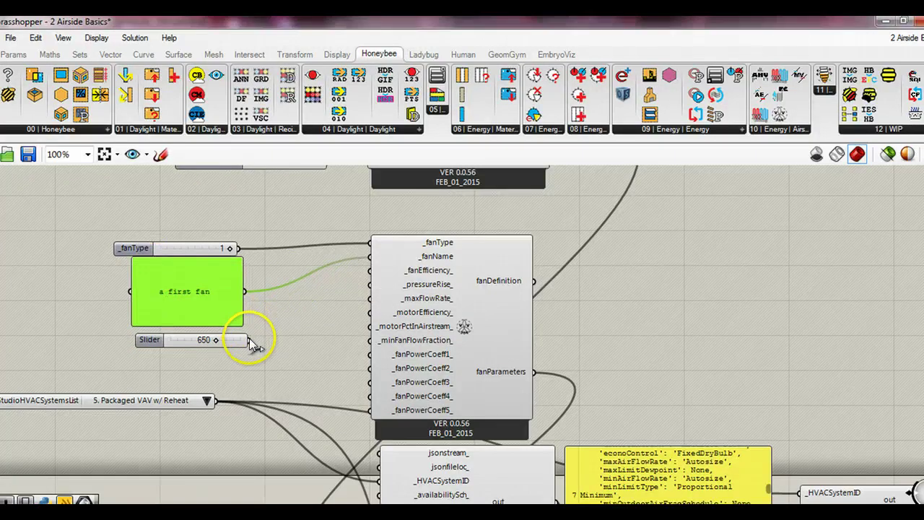
left_click_drag(247, 340, 369, 284)
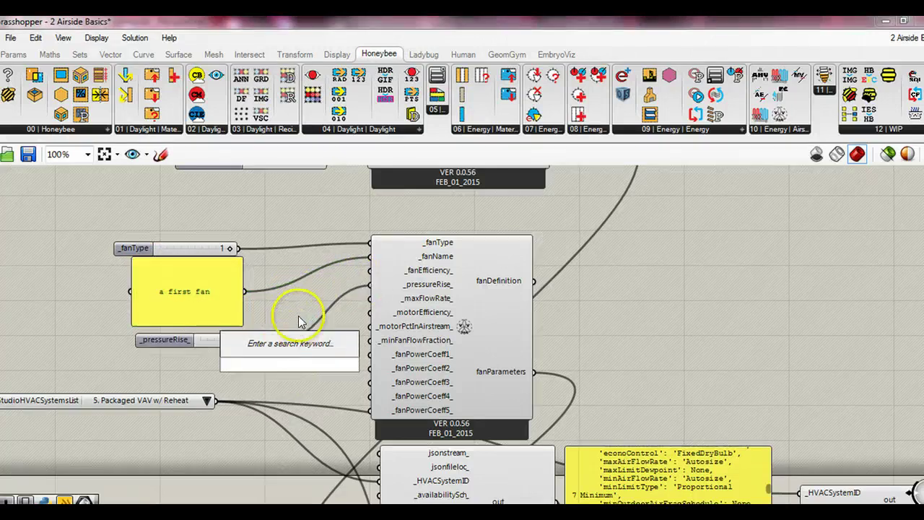
Step: Add a 0.89 number slider below the pressure rise slider and connect it to the fan's _motorEfficiency_ input
type(".899")
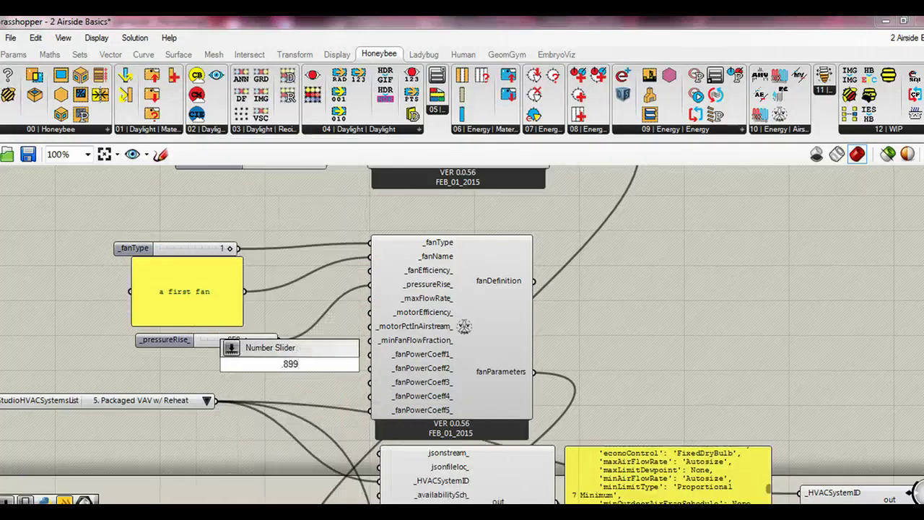
left_click(198, 363)
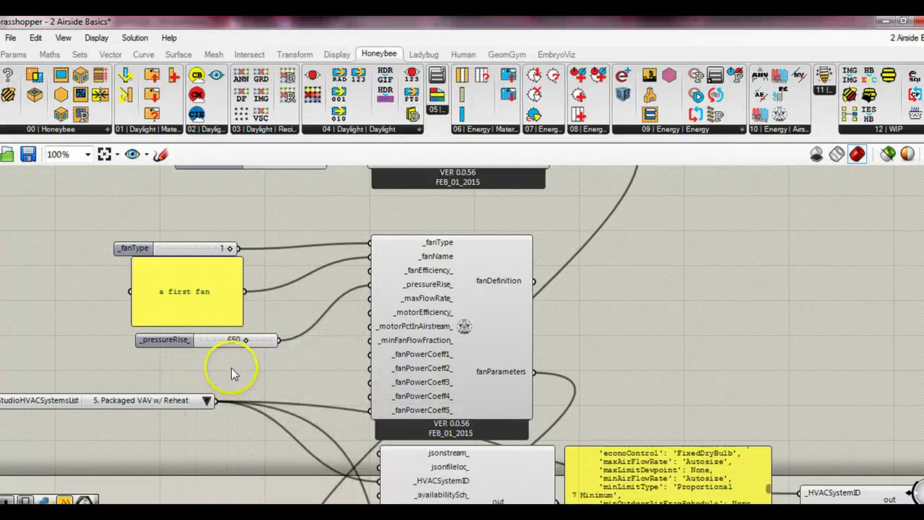
double_click(231, 368)
type(".89")
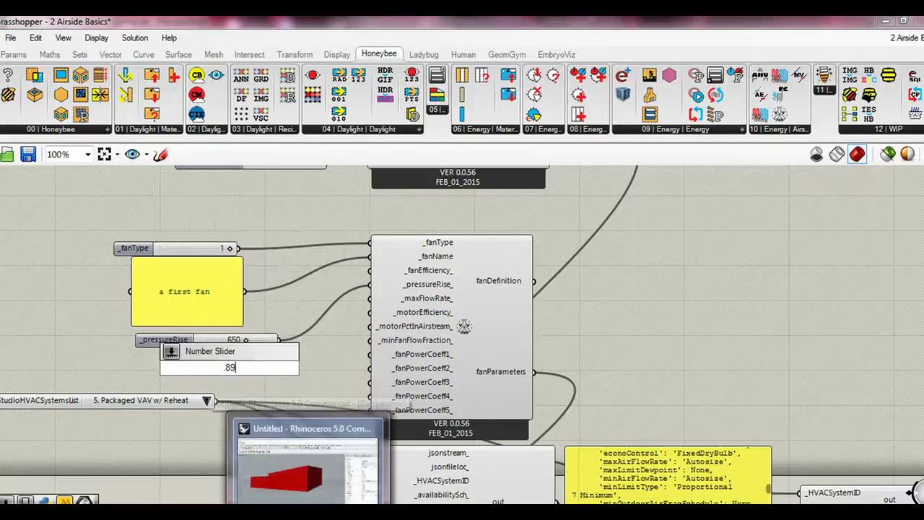
key("Return")
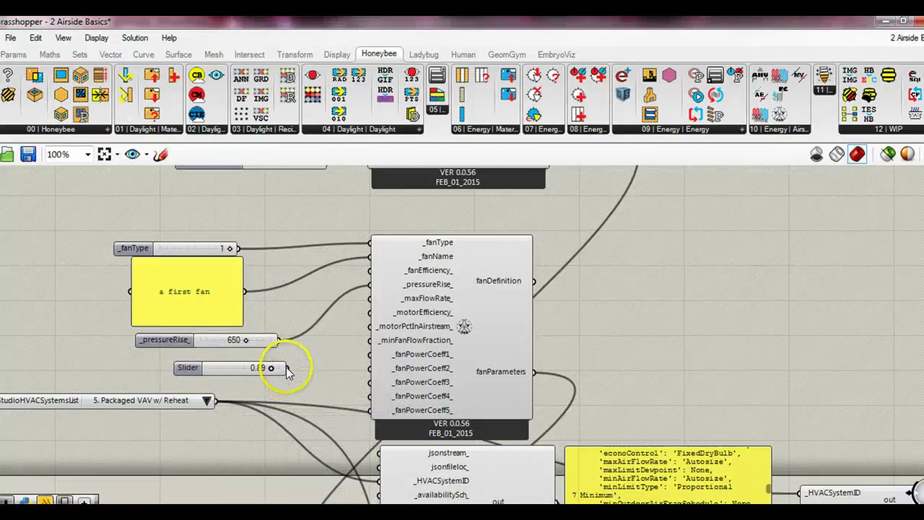
left_click_drag(287, 370, 363, 315)
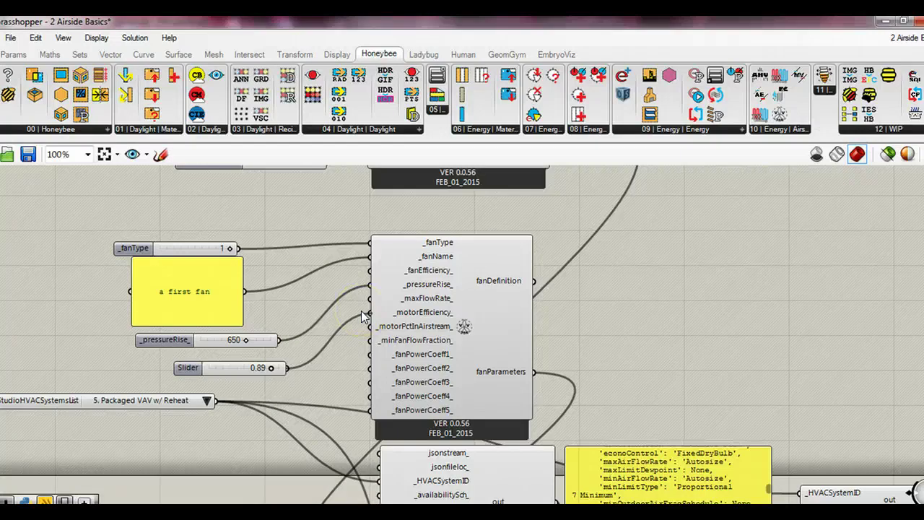
Step: Add a 0.6 number slider above the pressure rise slider and connect it to the fan's _fanEfficiency_ input
double_click(288, 299)
type(".6")
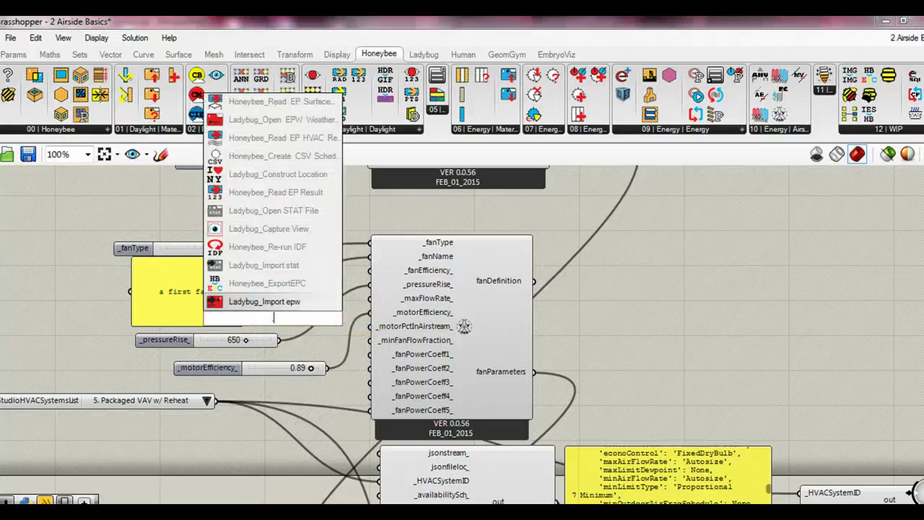
key("Return")
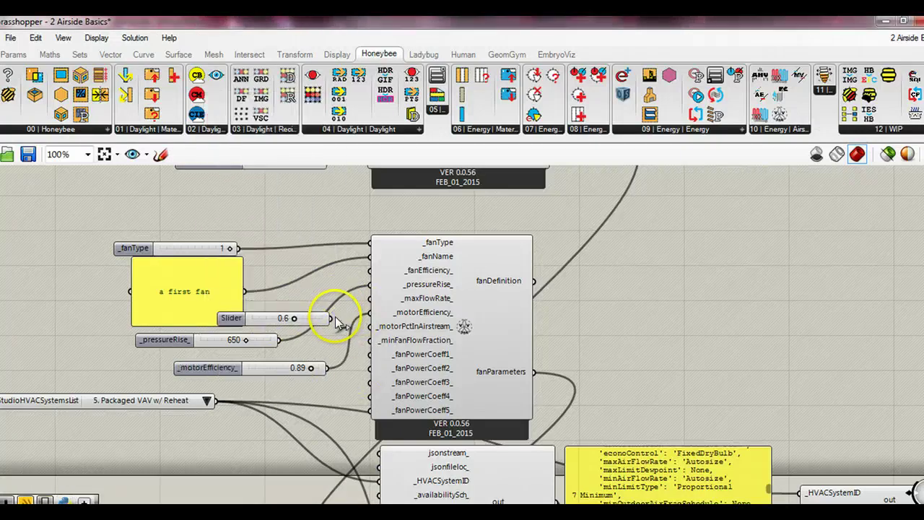
left_click_drag(330, 318, 363, 273)
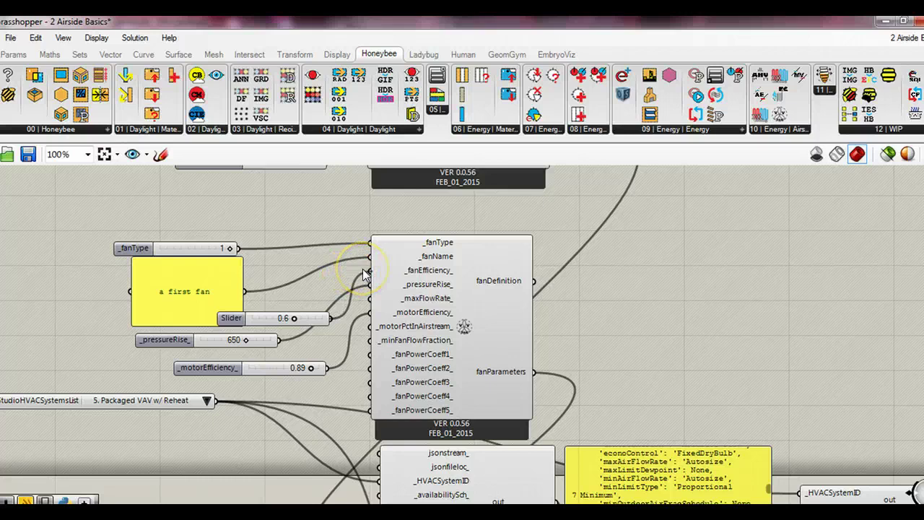
Step: Move the fan name panel clear of the fan's sliders and shift the motor efficiency slider closer in line with them
scroll(621, 347, "down", 5)
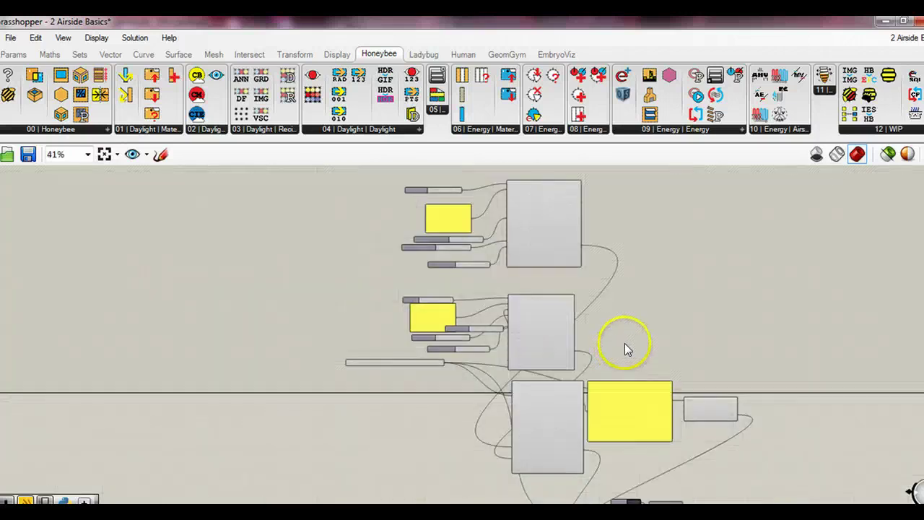
scroll(616, 337, "up", 2)
right_click_drag(584, 291, 611, 373)
left_click_drag(374, 426, 239, 403)
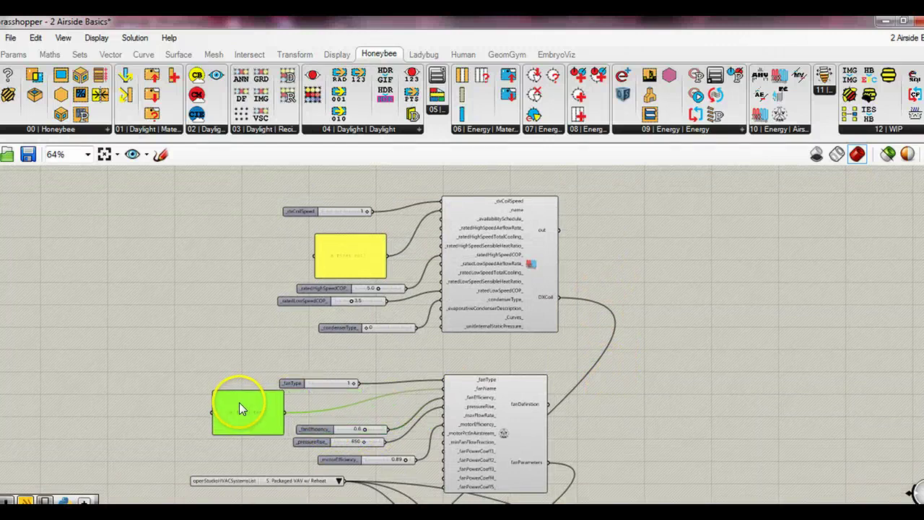
left_click(380, 401)
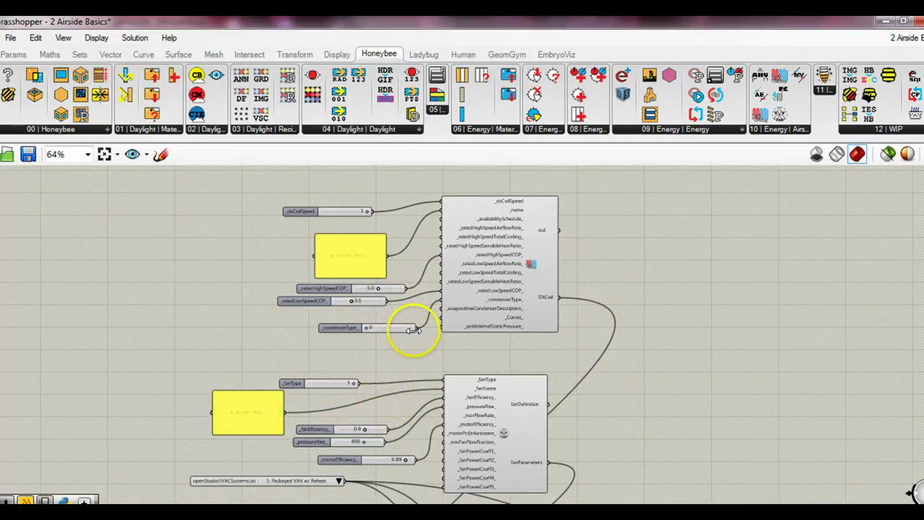
right_click_drag(394, 397, 394, 317)
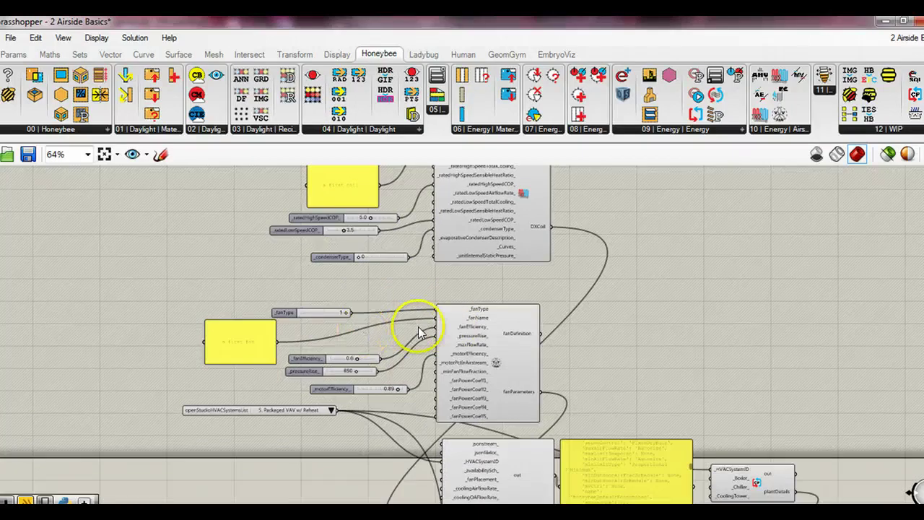
scroll(462, 323, "up", 2)
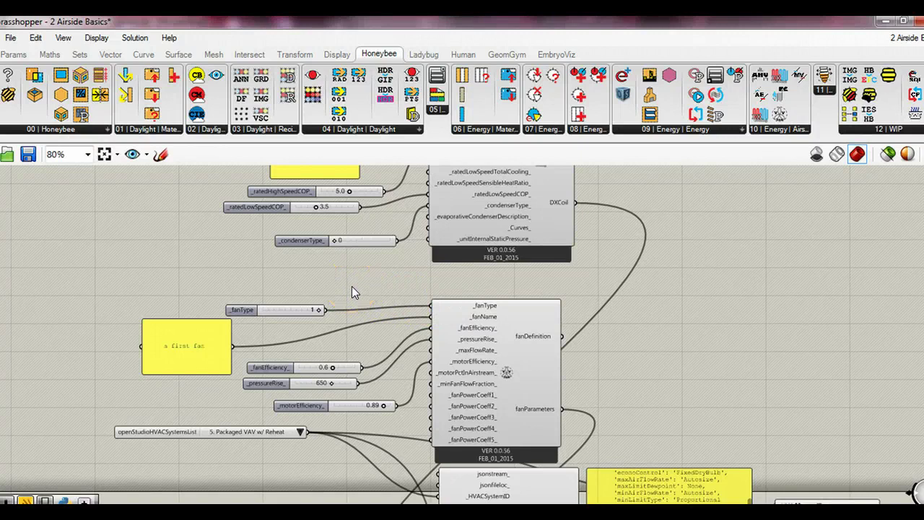
left_click(381, 332)
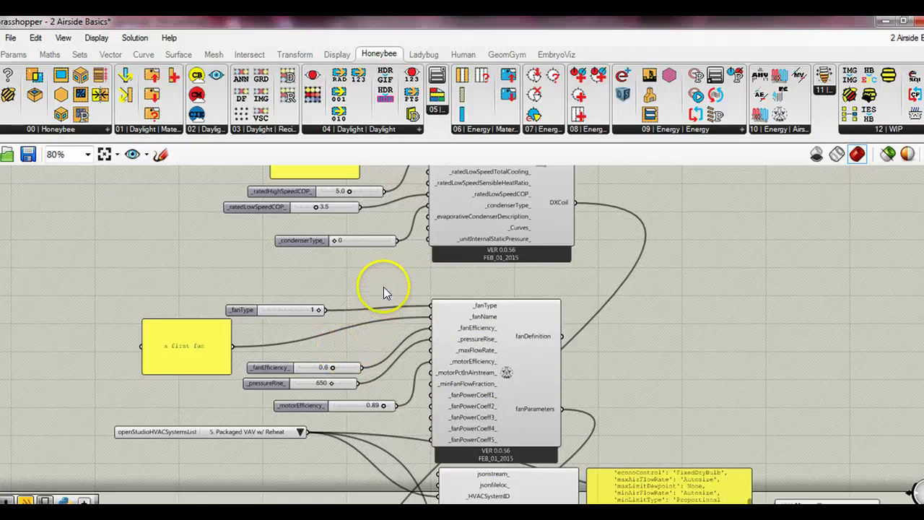
left_click_drag(332, 405, 311, 400)
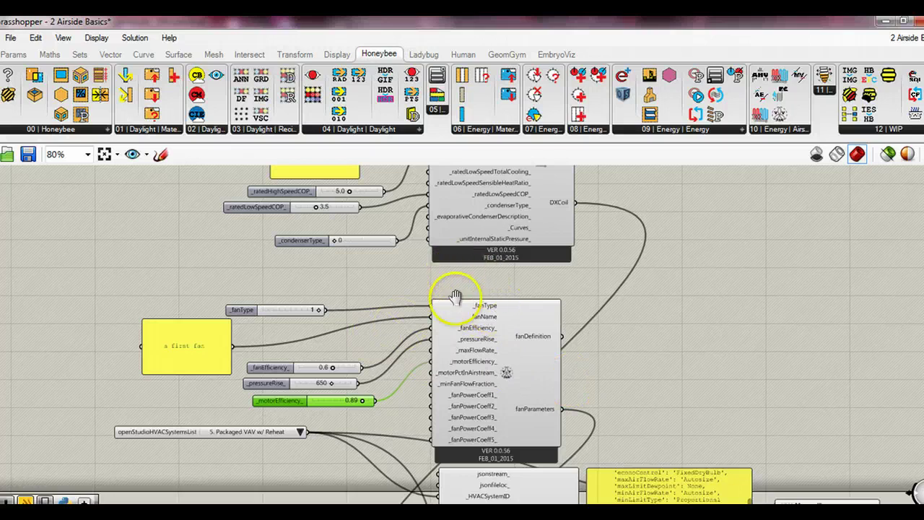
Step: Trace the coil and fan wires into the air handler detail component and on to the OpenStudio export component
right_click_drag(450, 303, 462, 368)
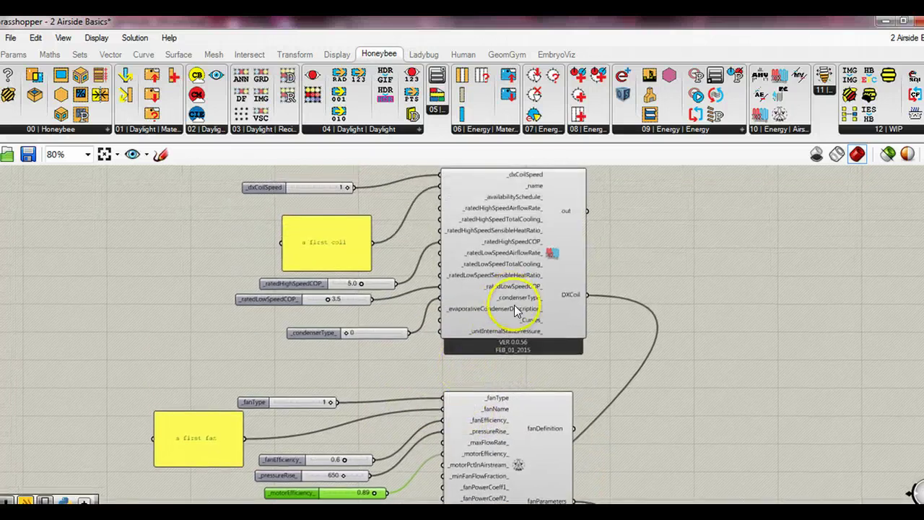
right_click_drag(375, 351, 371, 387)
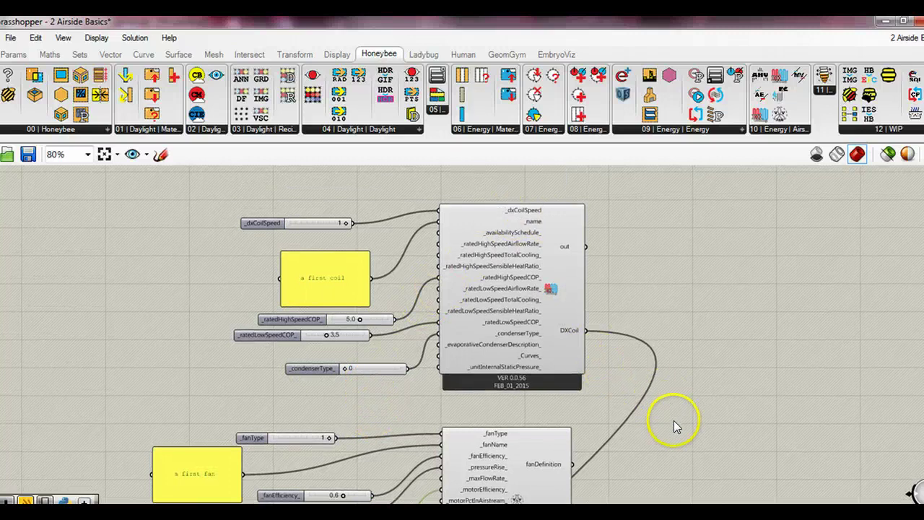
right_click_drag(673, 420, 642, 210)
right_click_drag(625, 386, 611, 258)
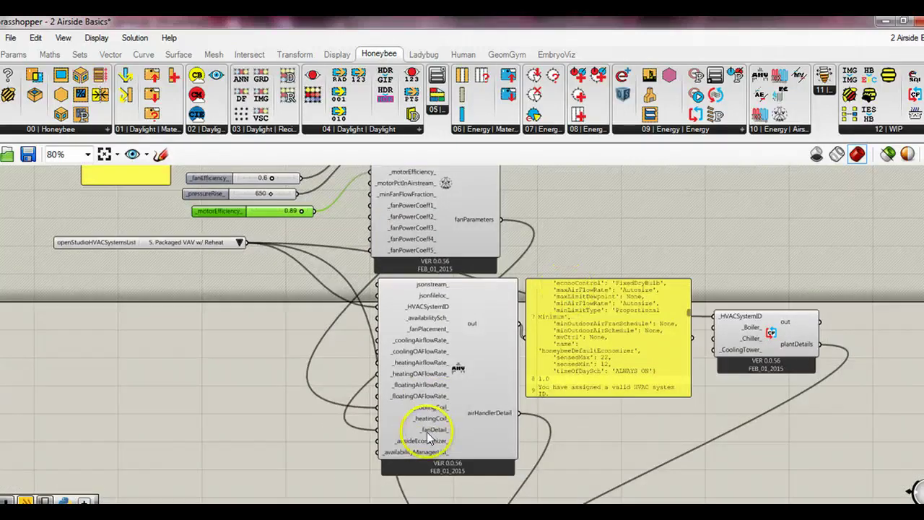
left_click_drag(458, 371, 458, 377)
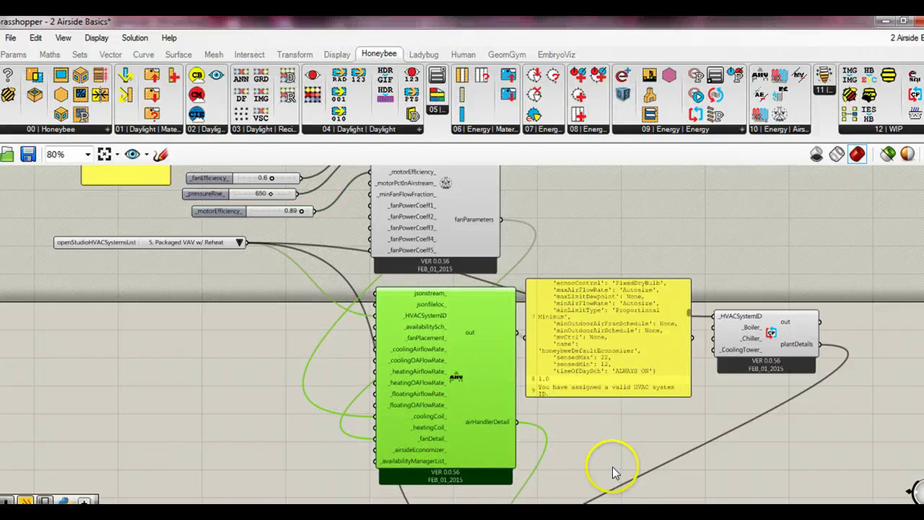
right_click_drag(613, 466, 537, 299)
right_click_drag(643, 386, 501, 285)
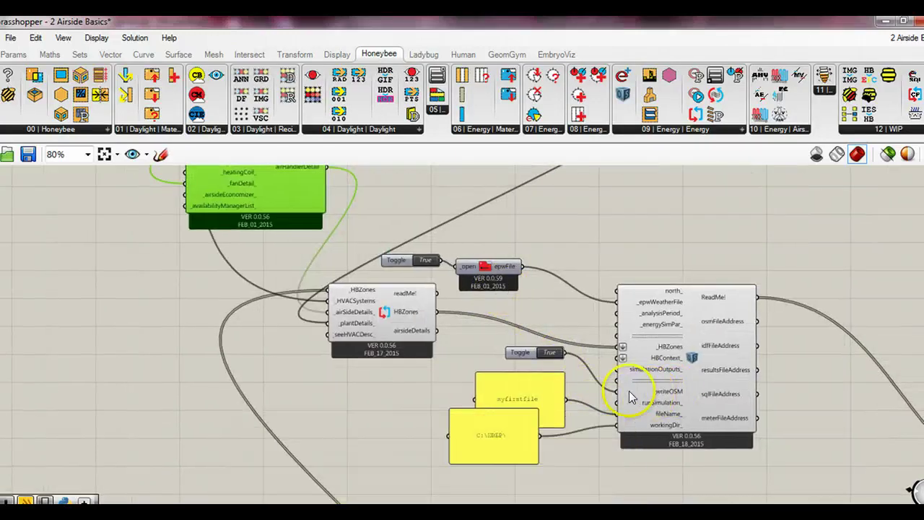
Step: Wire the True toggle to the export component's runSimulation_ input as well and open the exported myfirstFile.osm in OpenStudio
left_click_drag(567, 358, 612, 413)
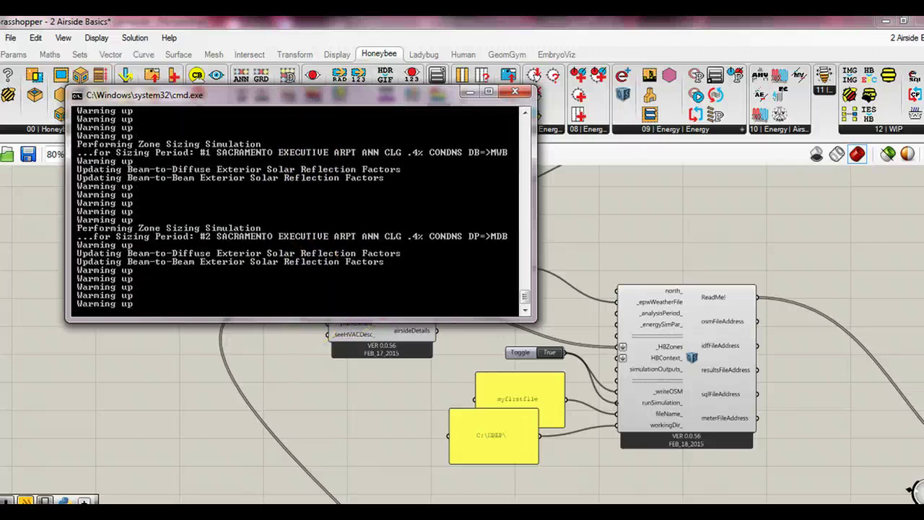
mouse_move(340, 505)
left_click(405, 470)
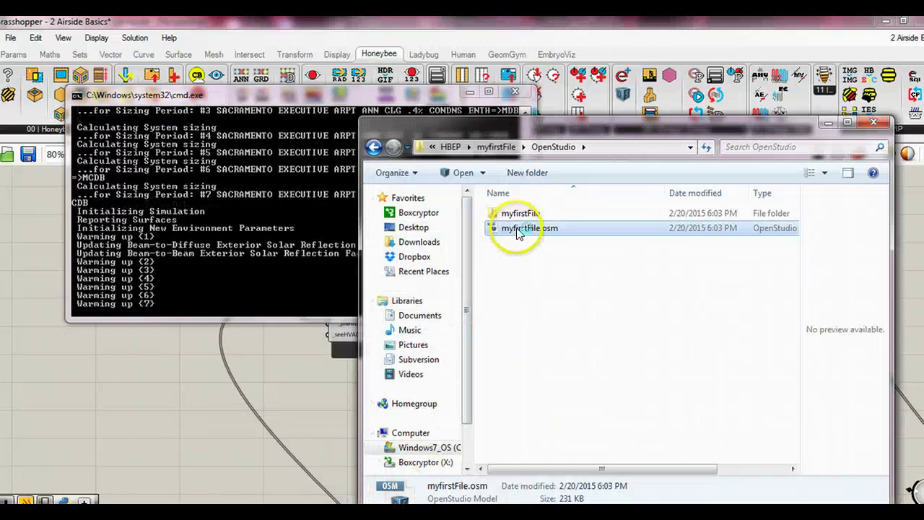
double_click(522, 228)
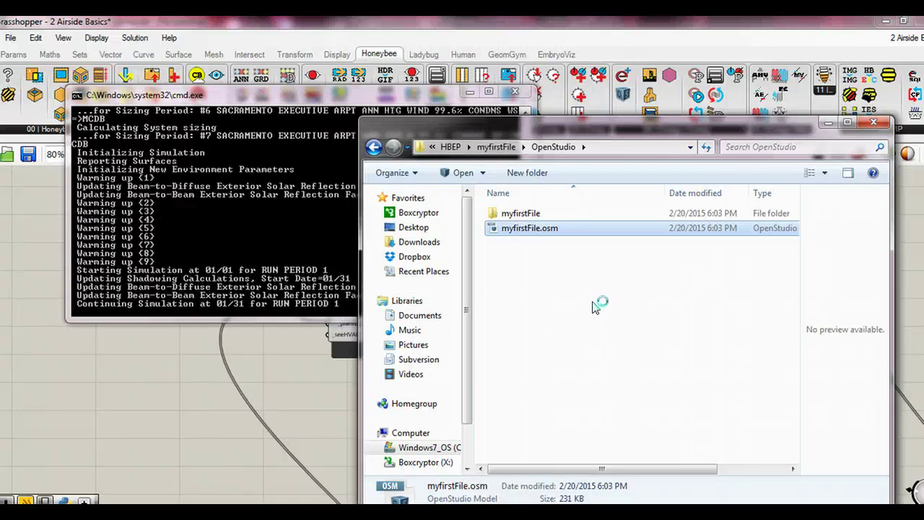
left_click(582, 315)
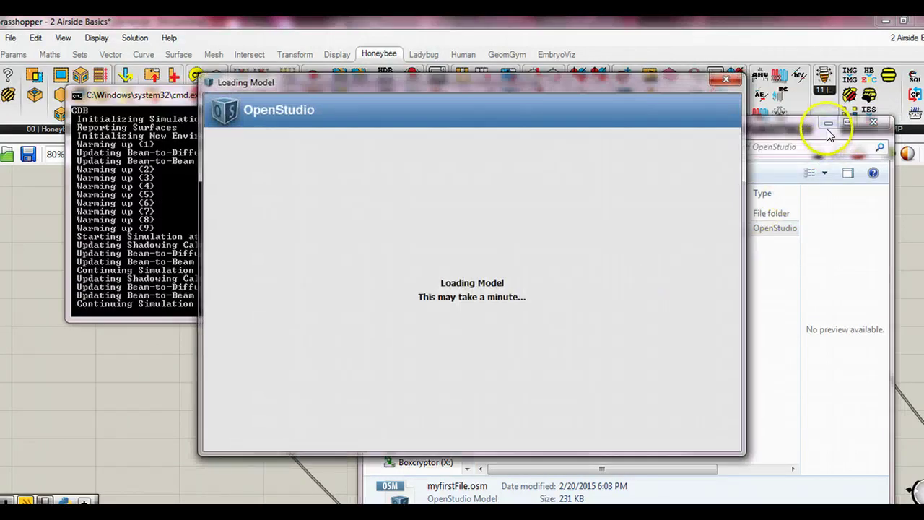
left_click(828, 124)
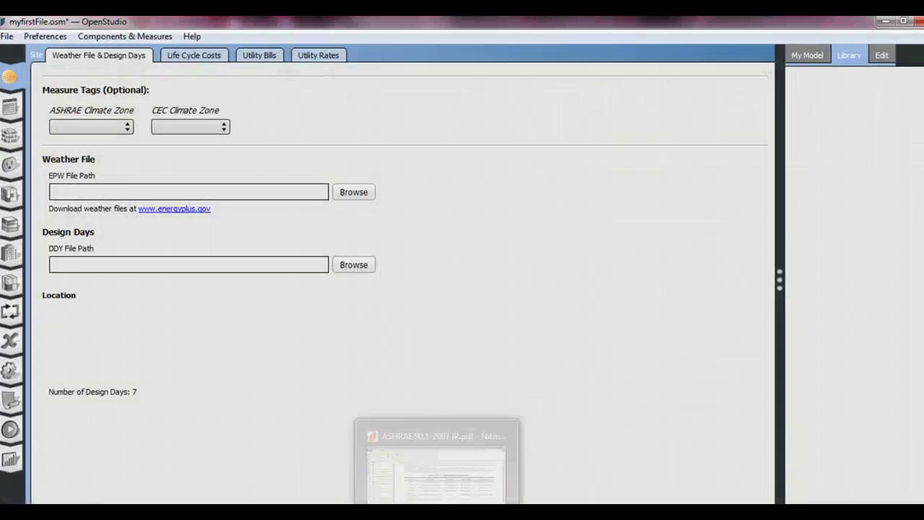
Step: Display the Packaged Rooftop VAV with Reheat loop in the model's HVAC systems layout
left_click(10, 312)
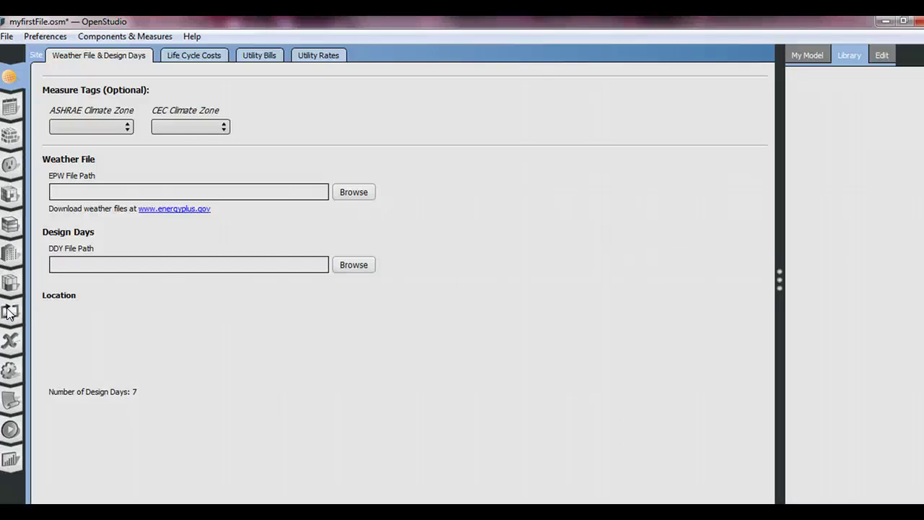
left_click(8, 312)
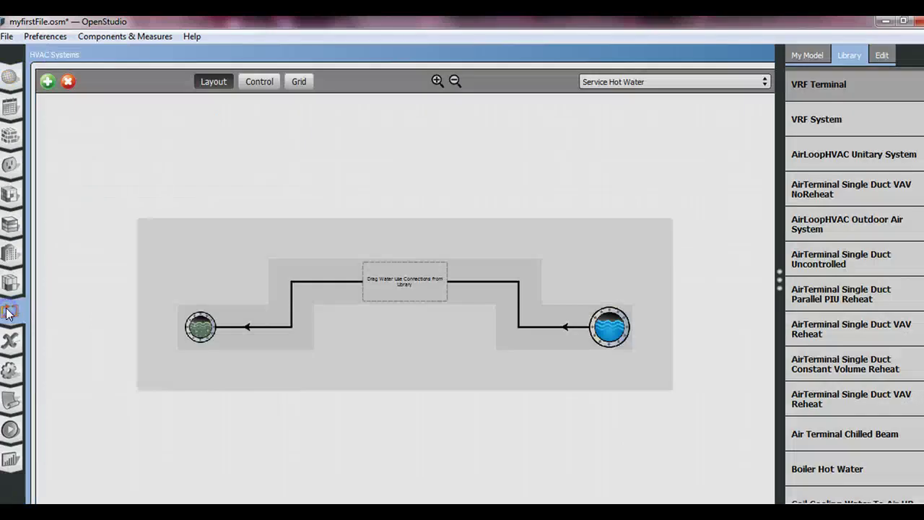
left_click(705, 81)
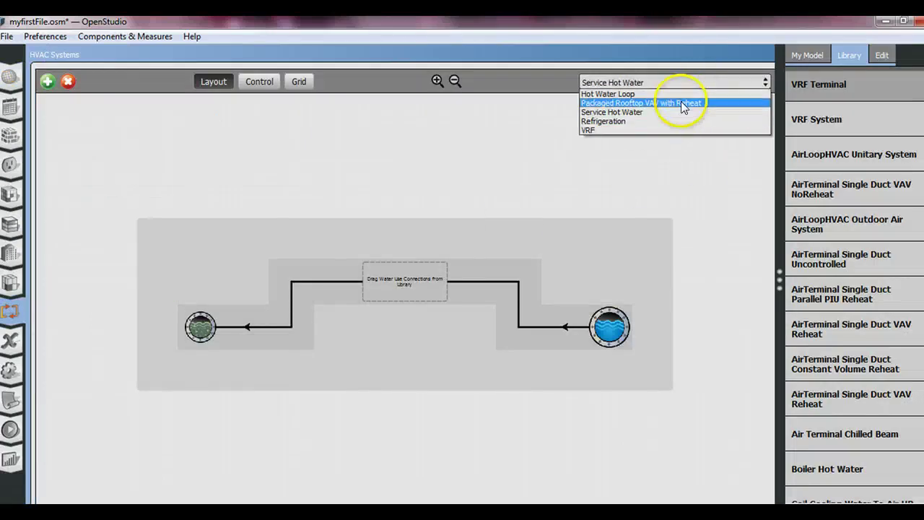
left_click(680, 103)
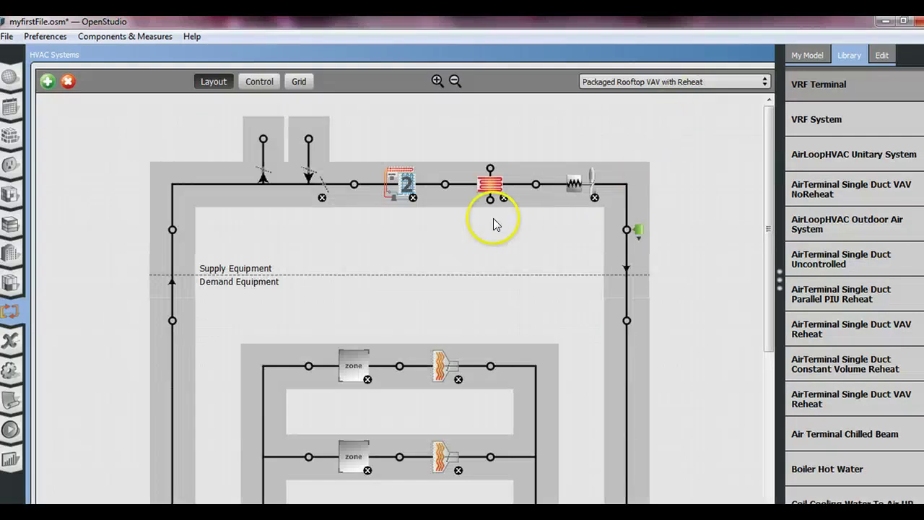
Step: Inspect the two-speed DX cooling coil's properties, comparing the rated high speed and low speed COP and sensible heat ratio
left_click(405, 185)
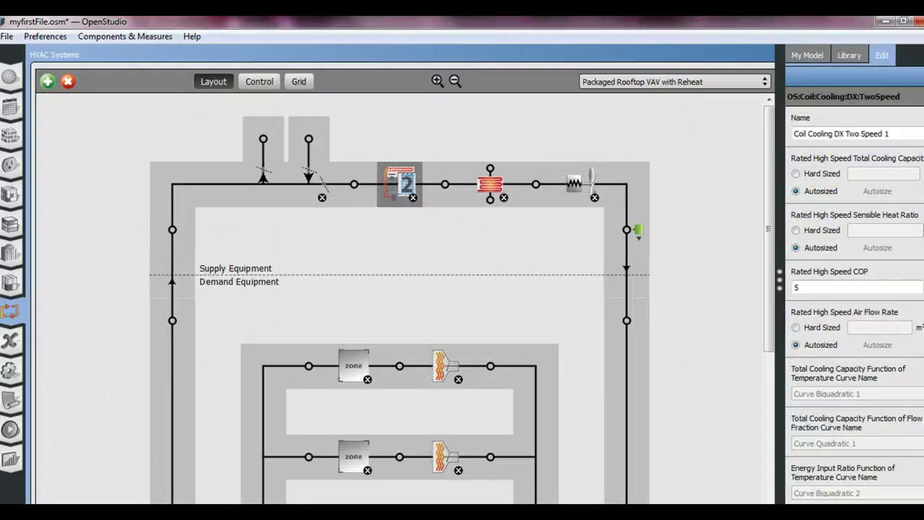
scroll(855, 293, "down", 10)
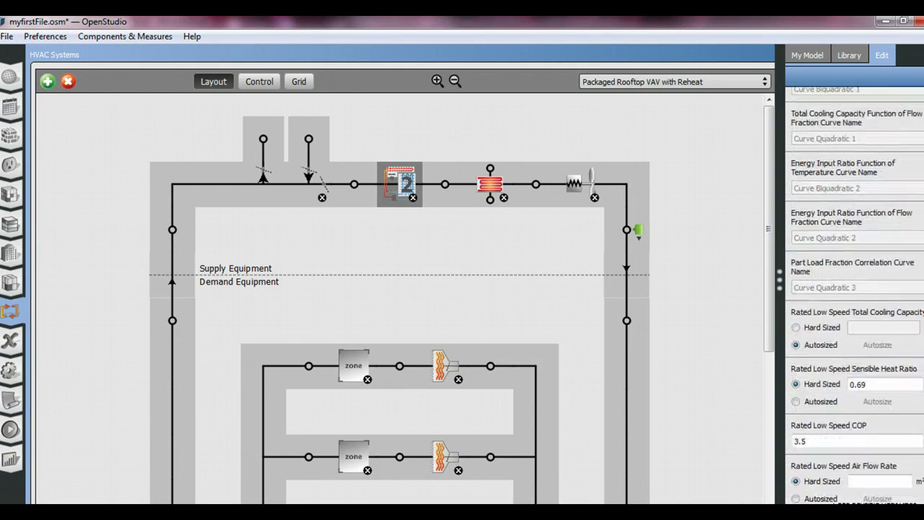
scroll(854, 293, "down", 4)
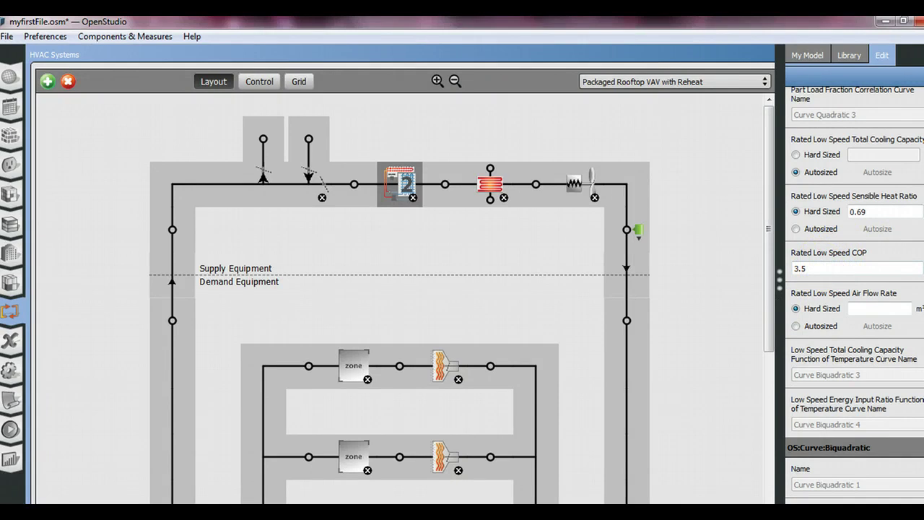
scroll(854, 293, "up", 10)
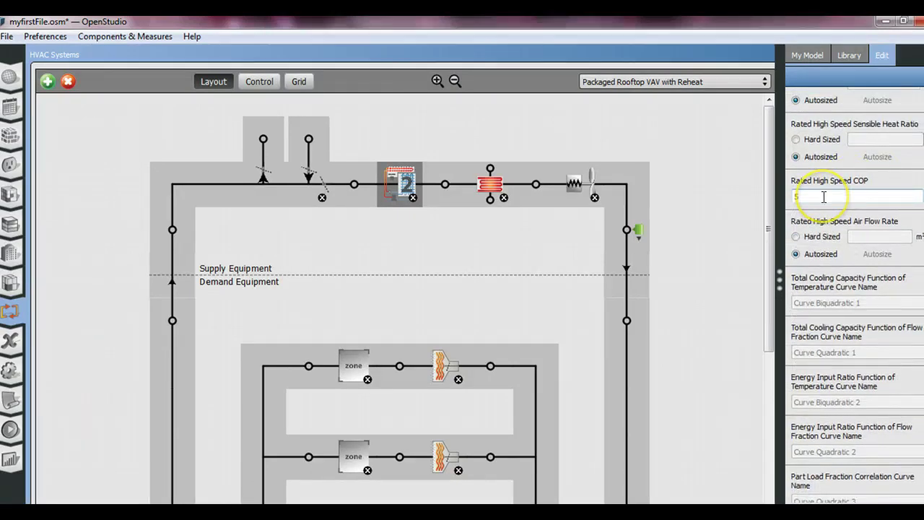
scroll(824, 197, "down", 7)
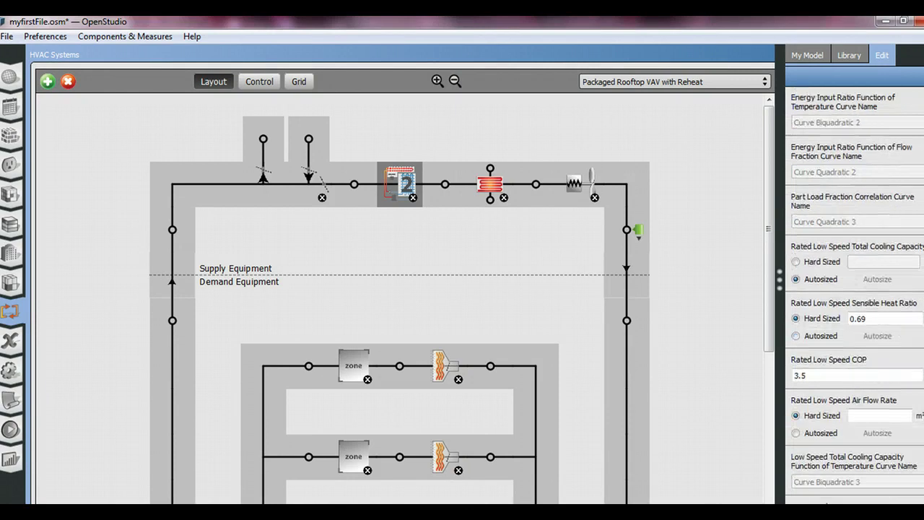
Step: Check the variable volume fan's fan efficiency, pressure rise and motor efficiency in the supply equipment
left_click(589, 189)
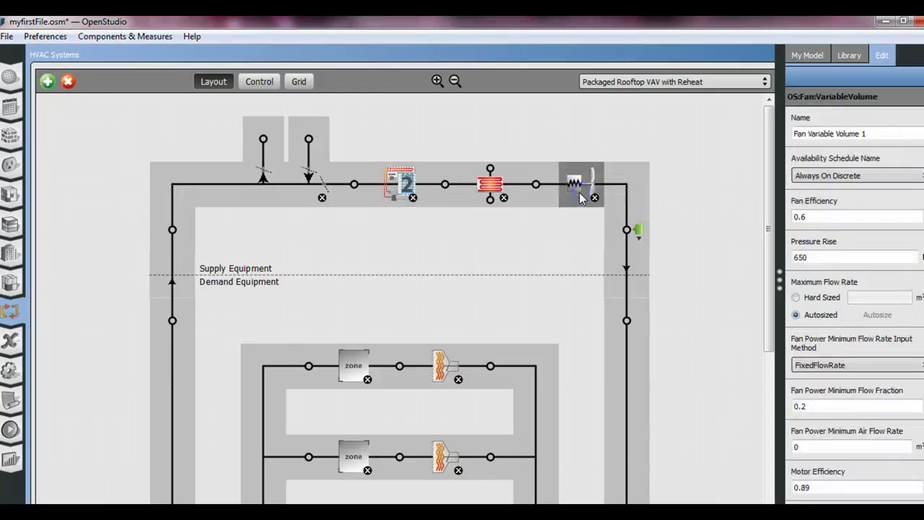
left_click(828, 215)
left_click(829, 254)
scroll(829, 254, "down", 4)
double_click(831, 296)
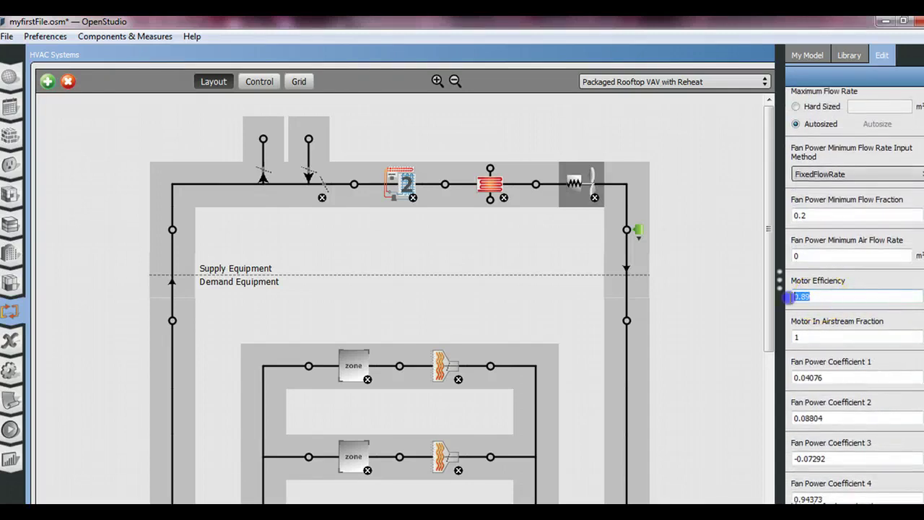
left_click(715, 309)
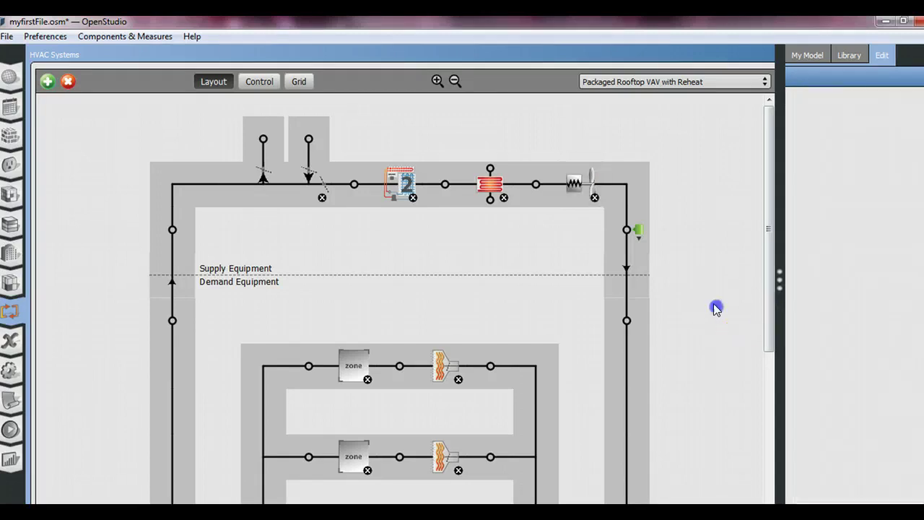
left_click(580, 185)
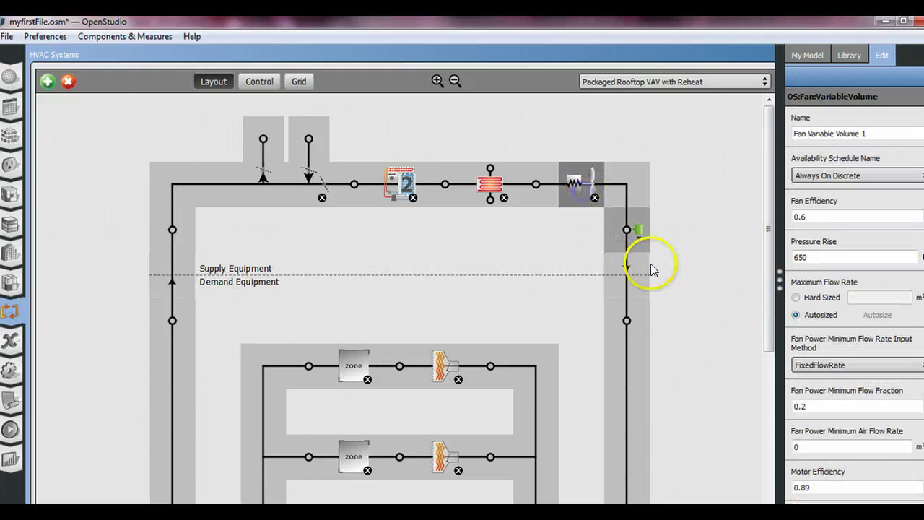
Step: Return to the Grasshopper canvas and deselect the air handler detail component
left_click(886, 25)
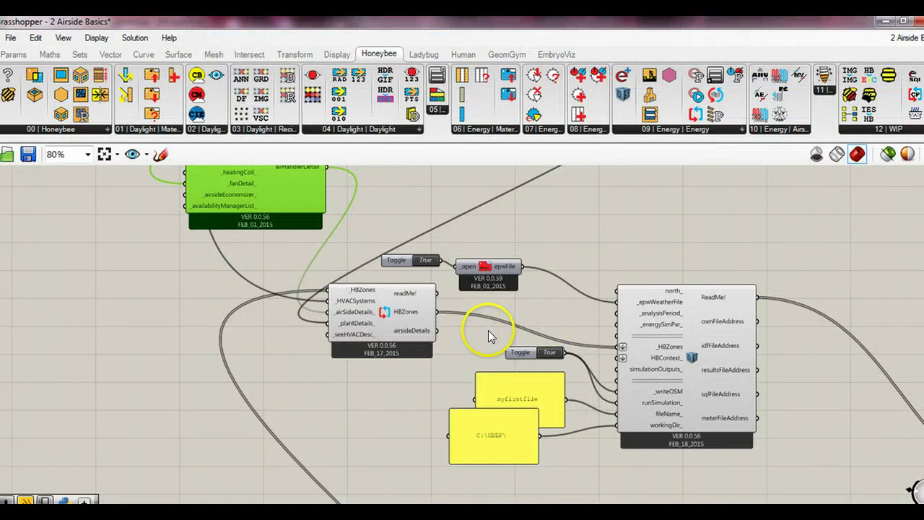
left_click(466, 342)
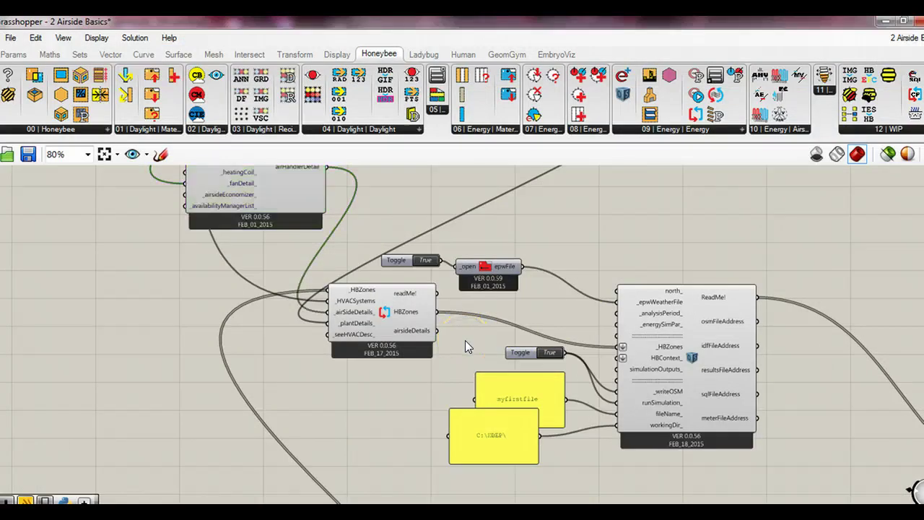